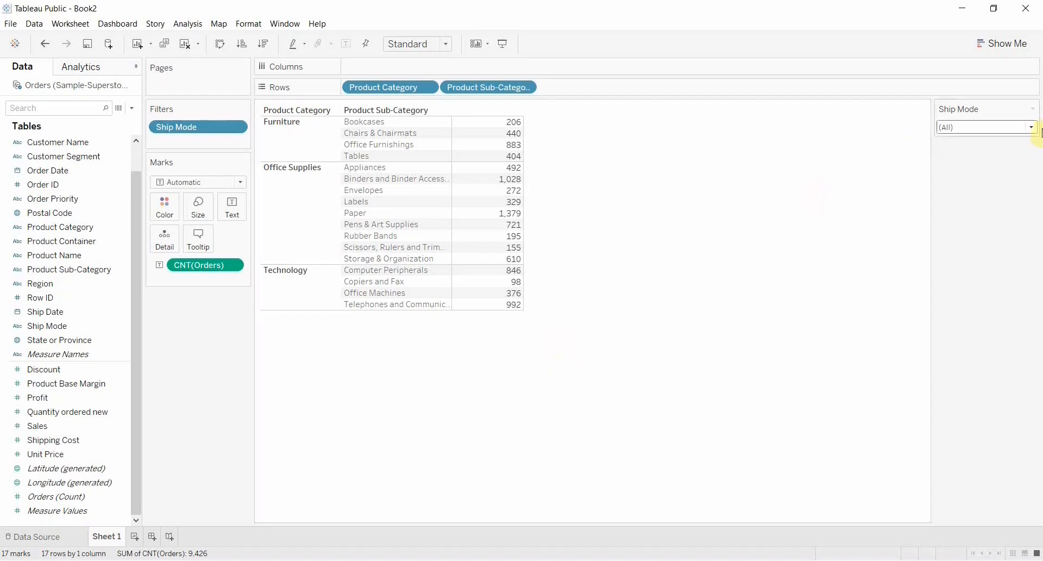
# - Filter Ship Mode to Delivery Truck only by excluding Express Air and Regular Air, and apply the selection
pyautogui.click(1025, 128)
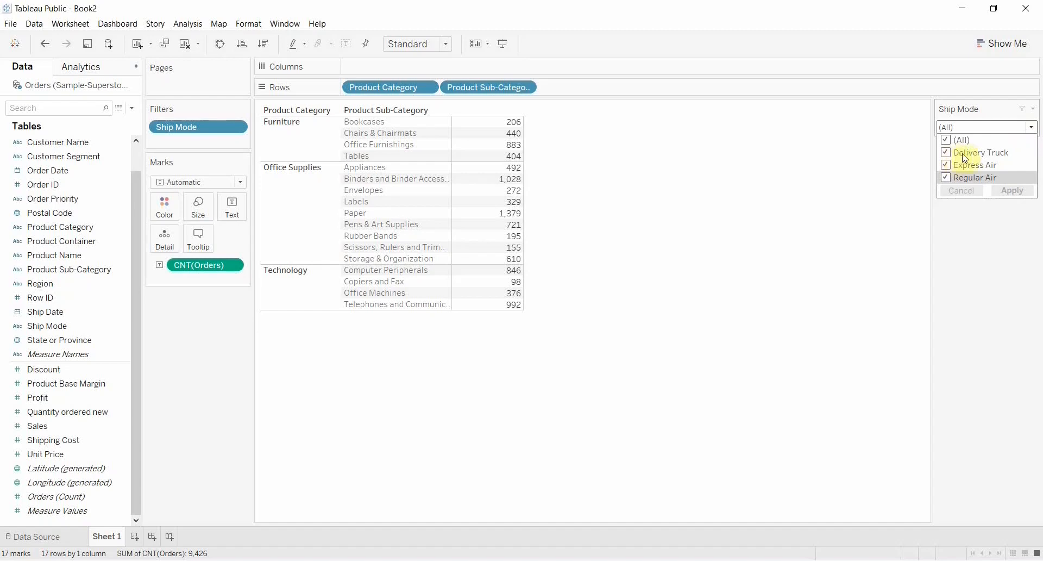
pyautogui.click(950, 165)
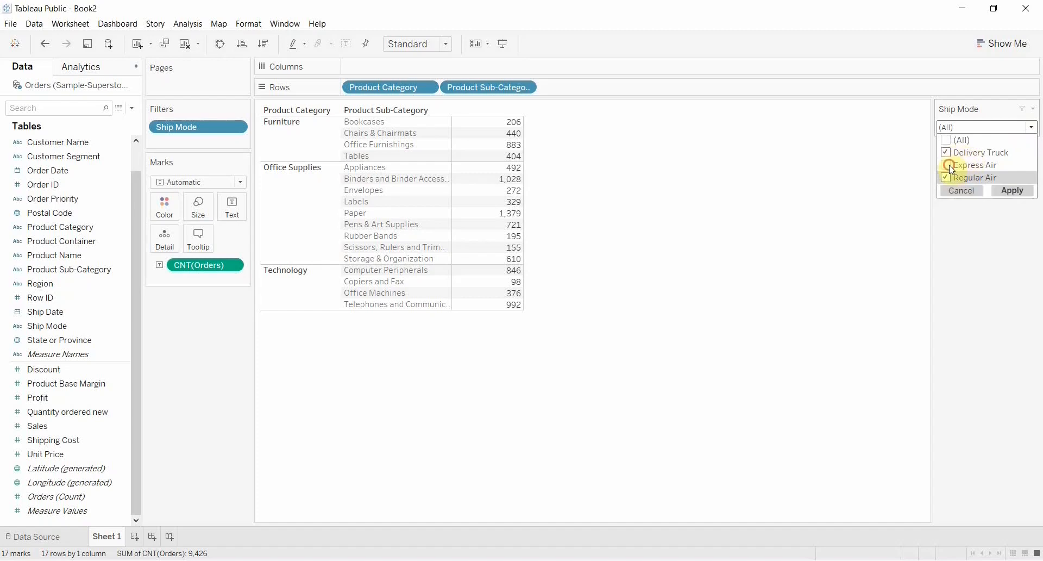
pyautogui.click(948, 178)
pyautogui.click(1002, 190)
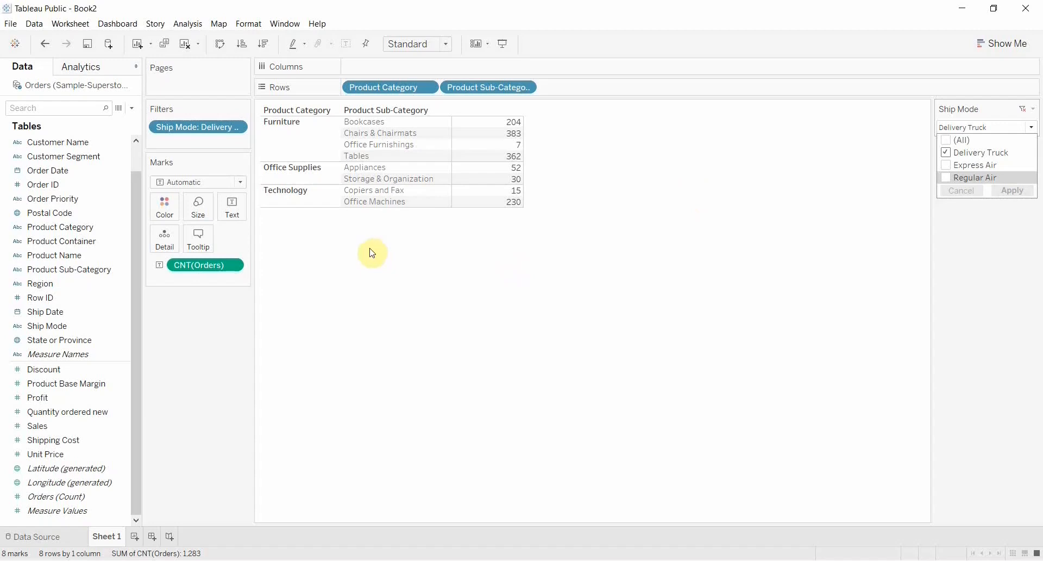
# - Turn on the display of empty rows in the table layout
pyautogui.click(187, 26)
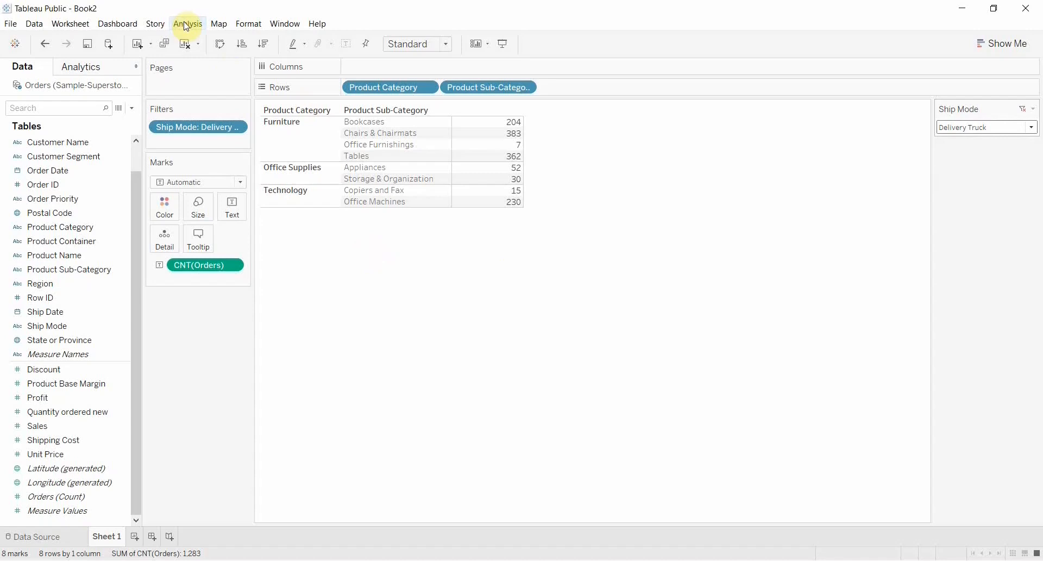
pyautogui.click(187, 25)
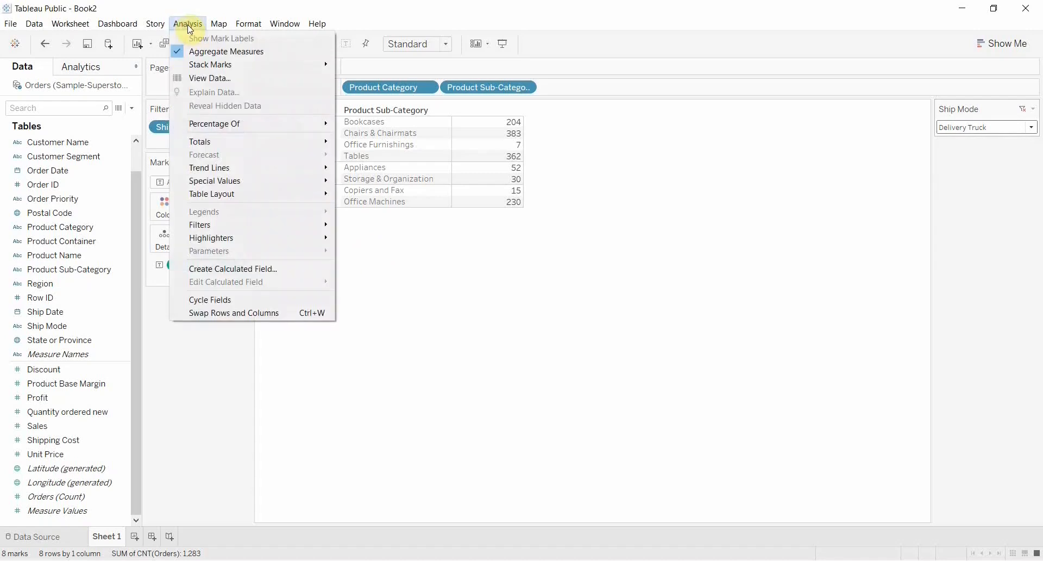
pyautogui.moveTo(231, 194)
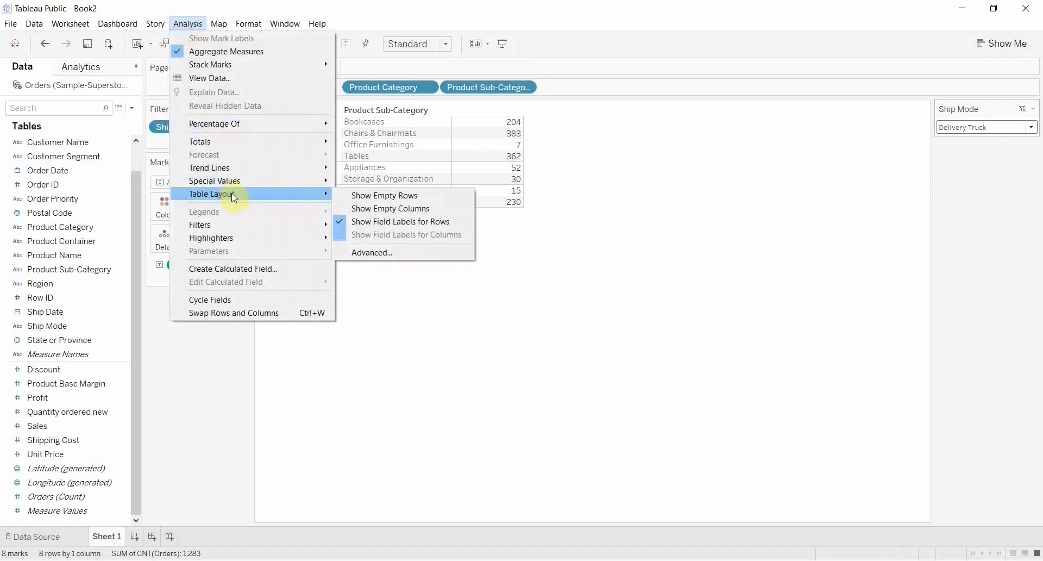
pyautogui.click(352, 196)
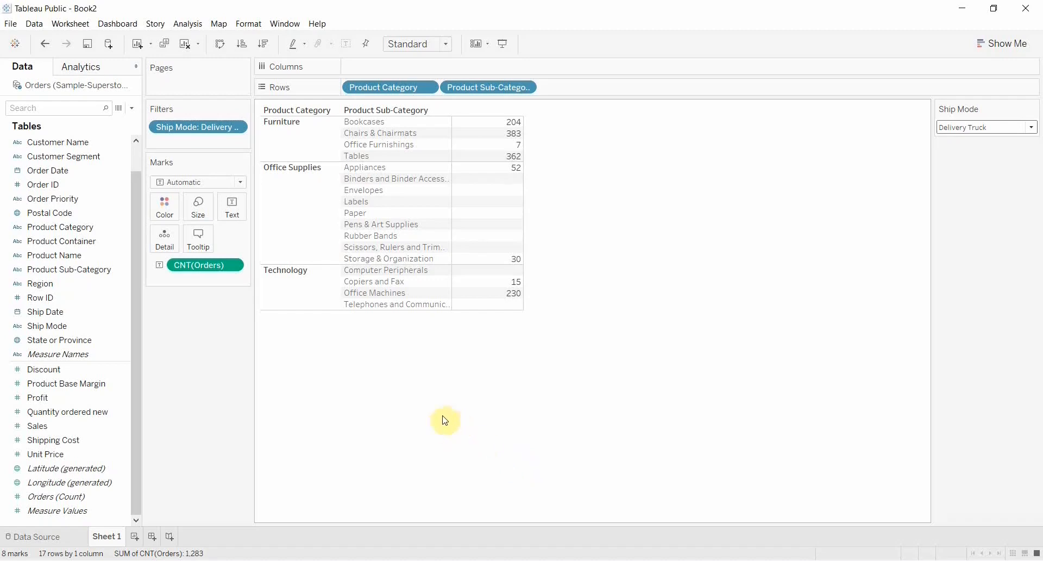
# - Try the Ship Mode filter as a context filter, and remove it from context again
pyautogui.click(240, 132)
pyautogui.click(210, 185)
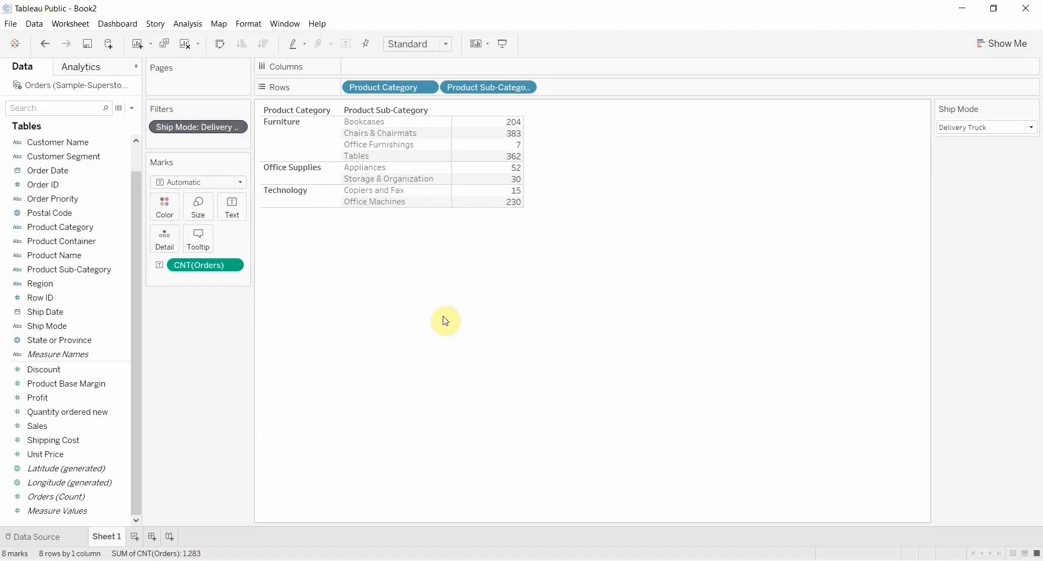
pyautogui.click(237, 129)
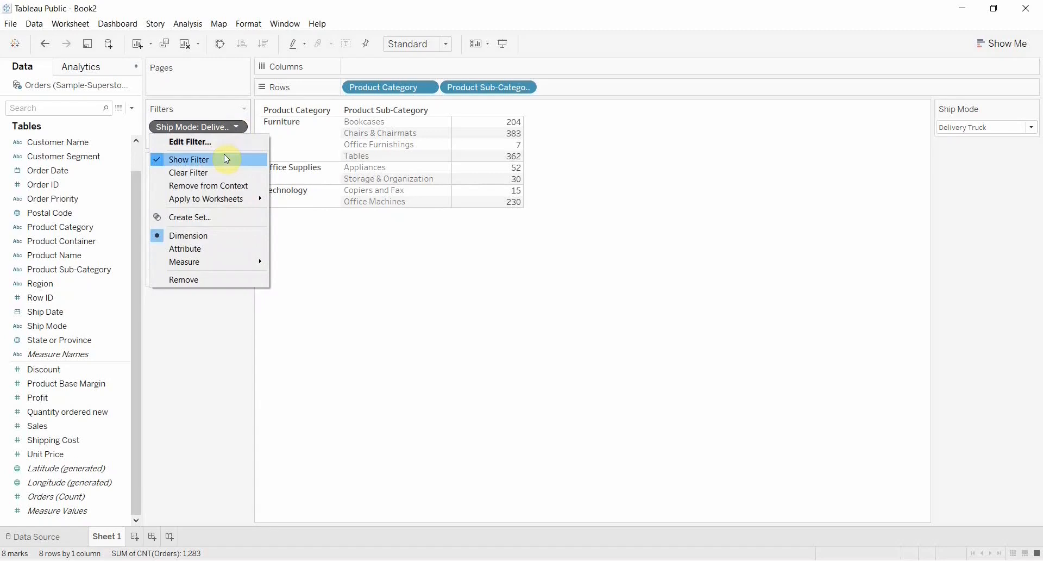
pyautogui.click(222, 187)
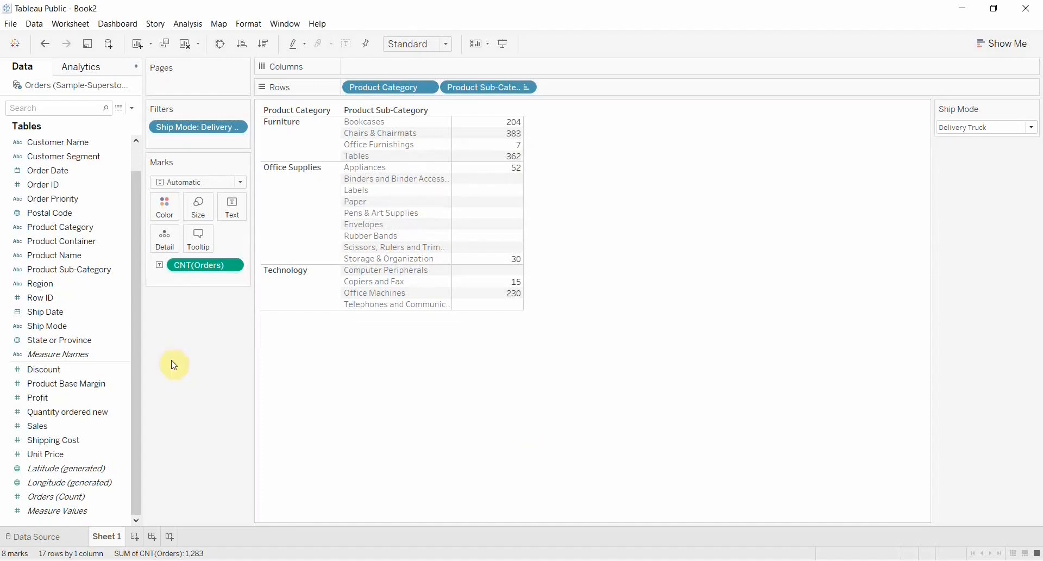
# - Start a new calculated field and name it Number of Orders
pyautogui.click(132, 108)
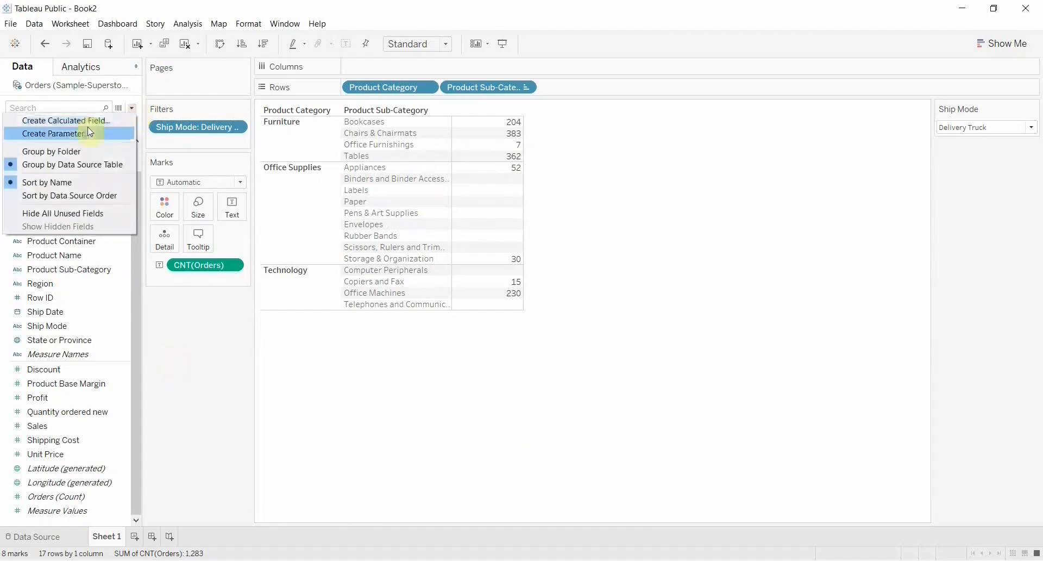
pyautogui.click(90, 127)
pyautogui.write('N')
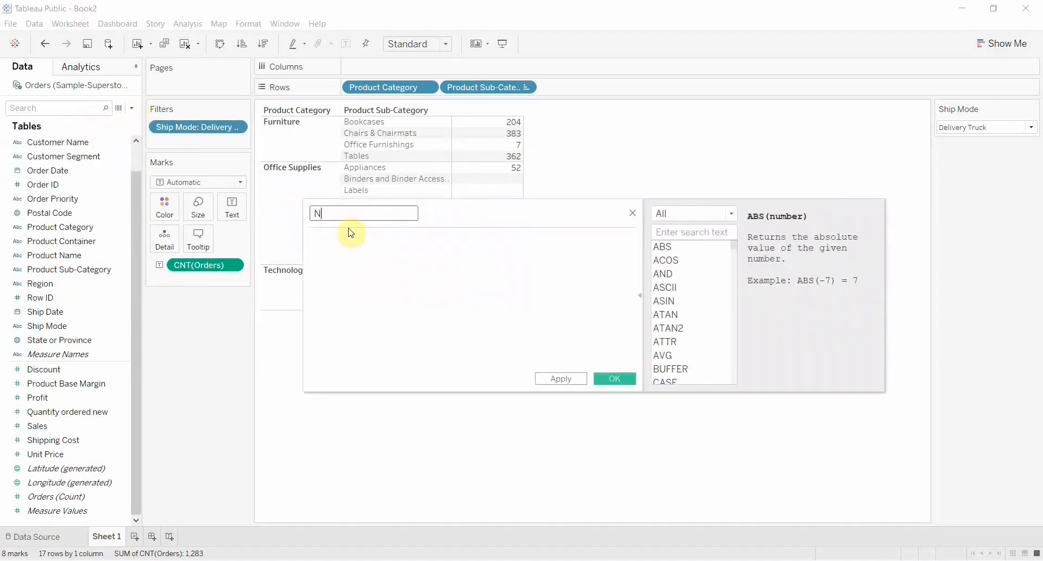
pyautogui.write('umber of Orders')
# - Enter the formula ZN(countd([Order ID])) for the calculated field and look up ZN in the function reference
pyautogui.click(351, 234)
pyautogui.write('ZN(')
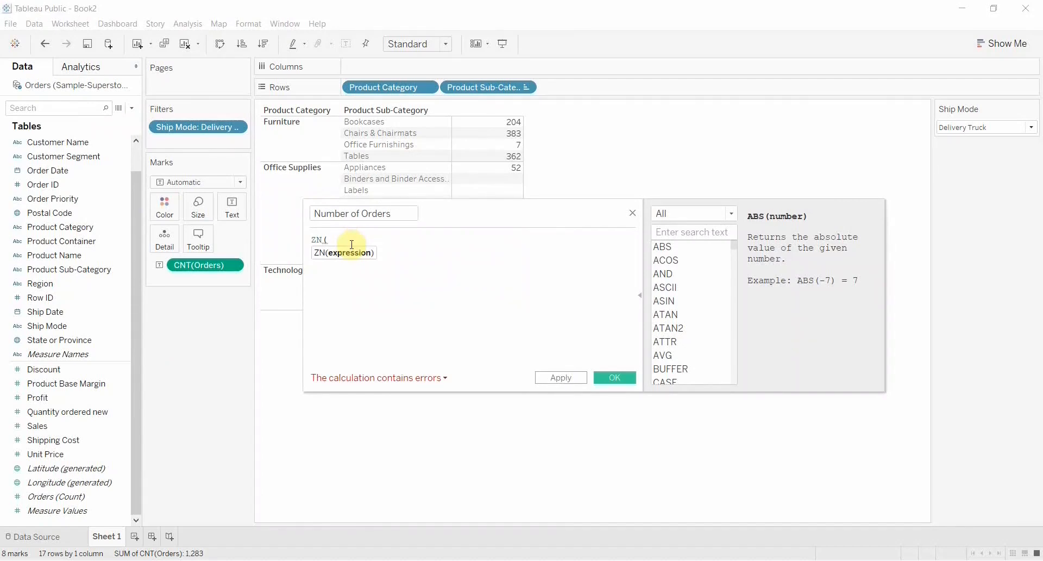
pyautogui.write('countd(')
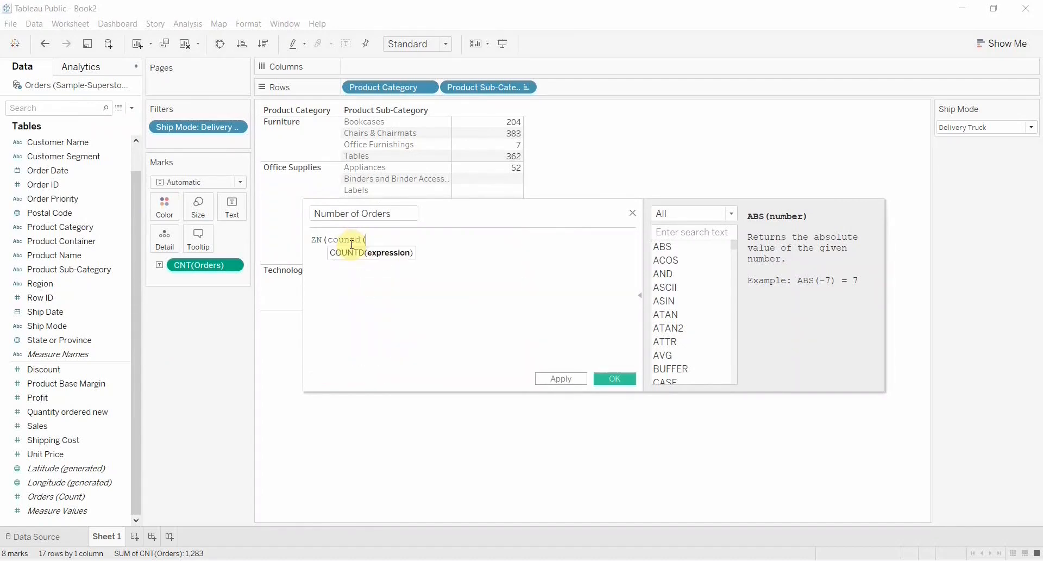
pyautogui.write('OrderID')
pyautogui.press('BackSpace')
pyautogui.press('BackSpace')
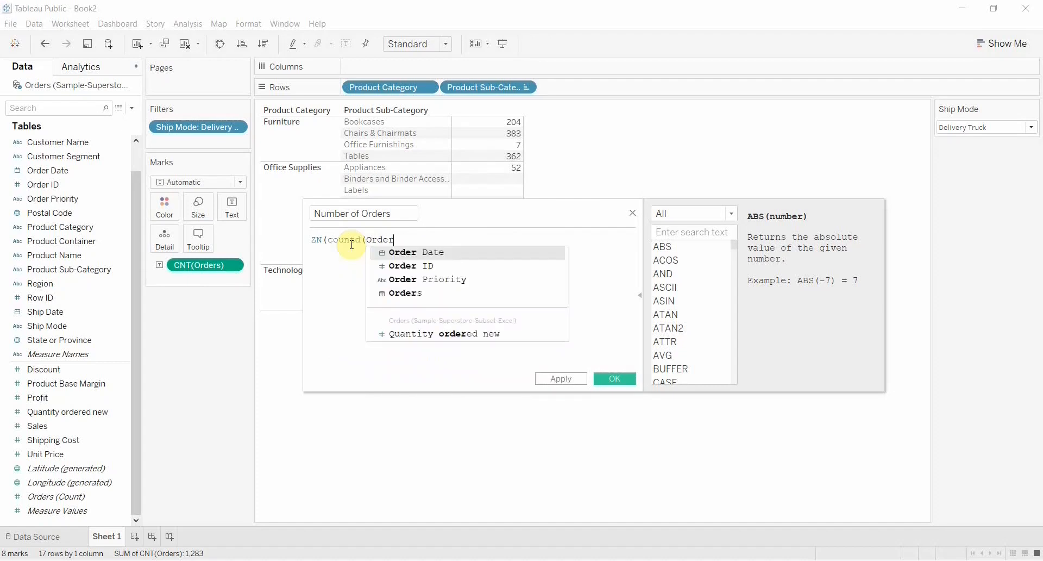
pyautogui.click(399, 265)
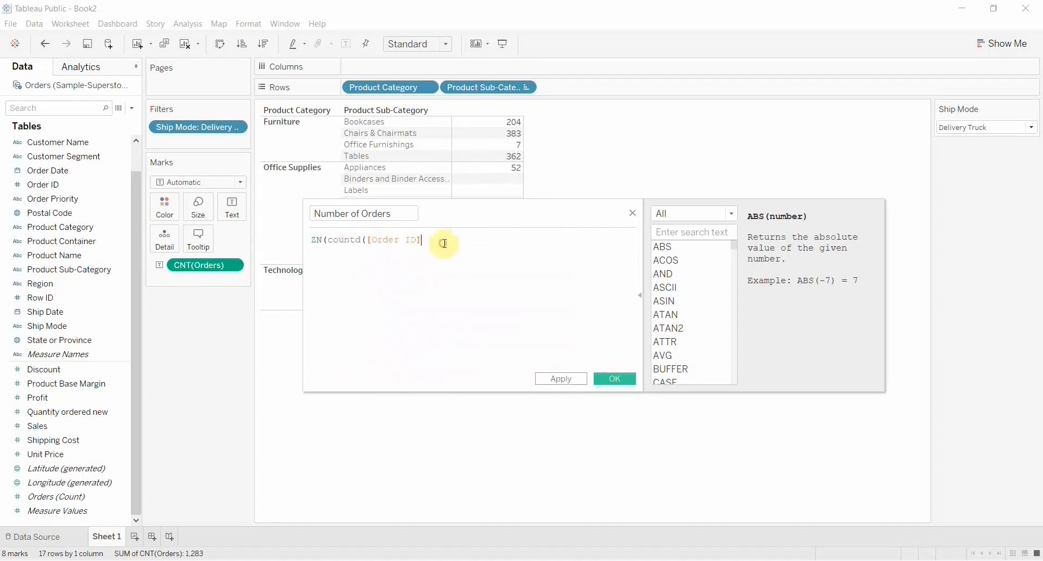
pyautogui.write('))')
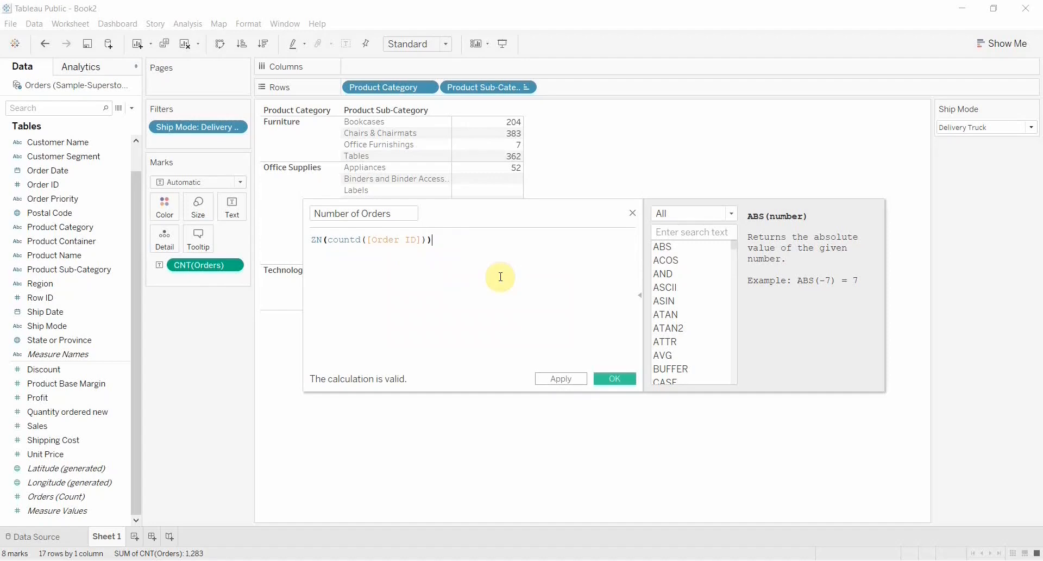
pyautogui.click(667, 232)
pyautogui.write('ZN')
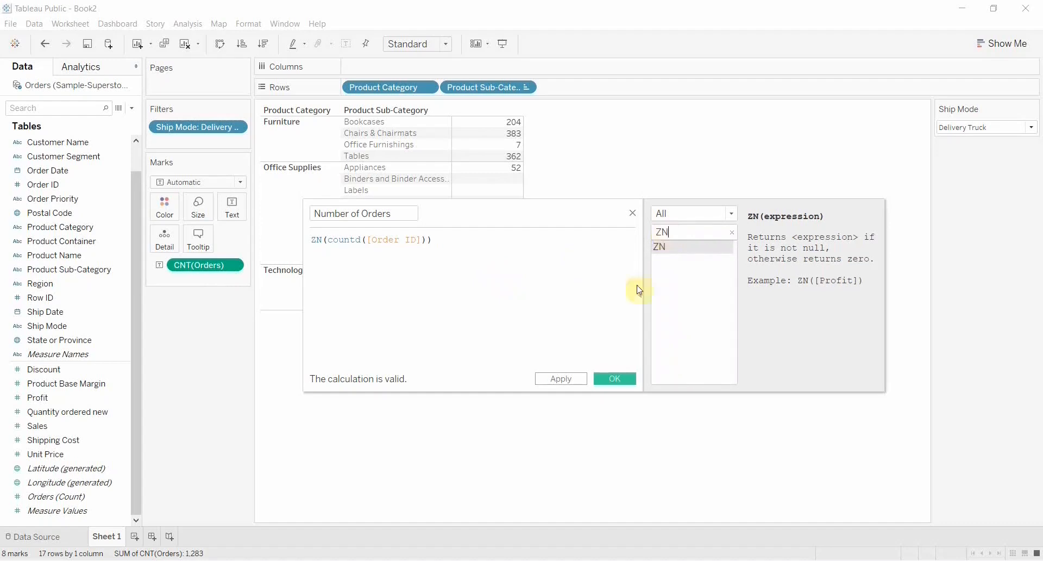
# - Save the calculated field and show Number of Orders as the table's text in place of CNT(Orders)
pyautogui.click(568, 380)
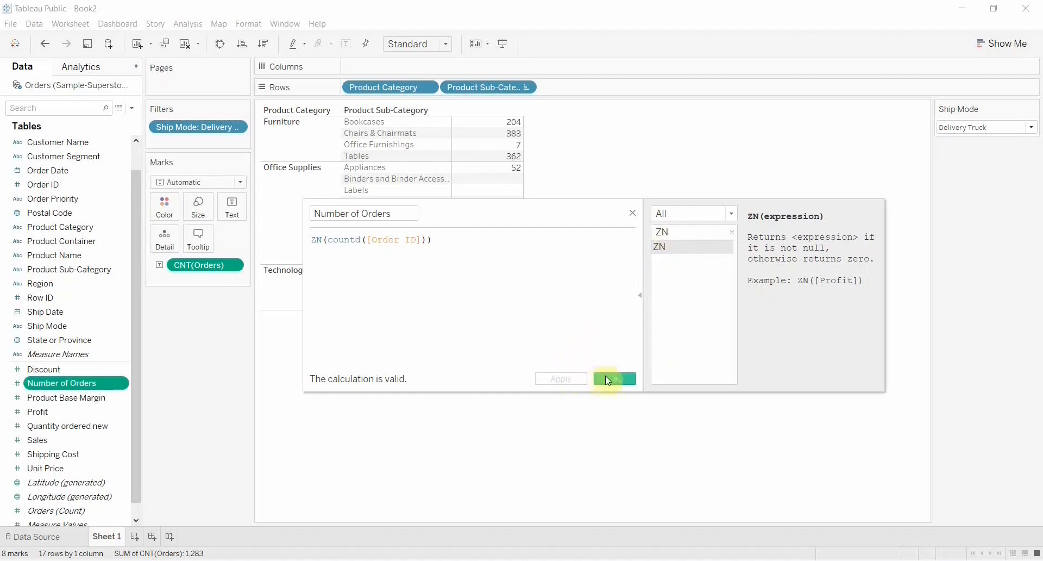
pyautogui.click(614, 379)
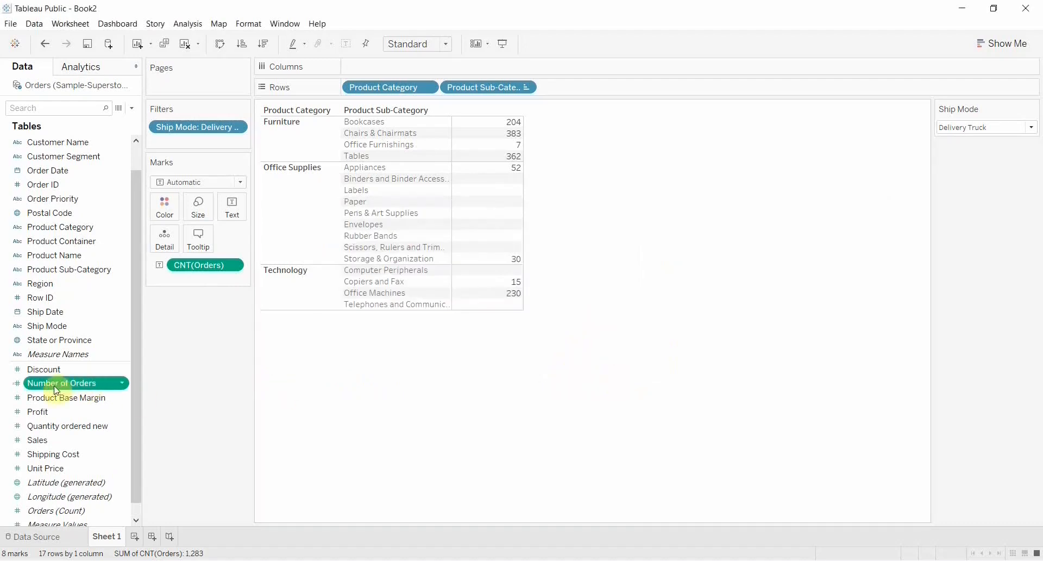
pyautogui.moveTo(56, 388); pyautogui.dragTo(199, 274)
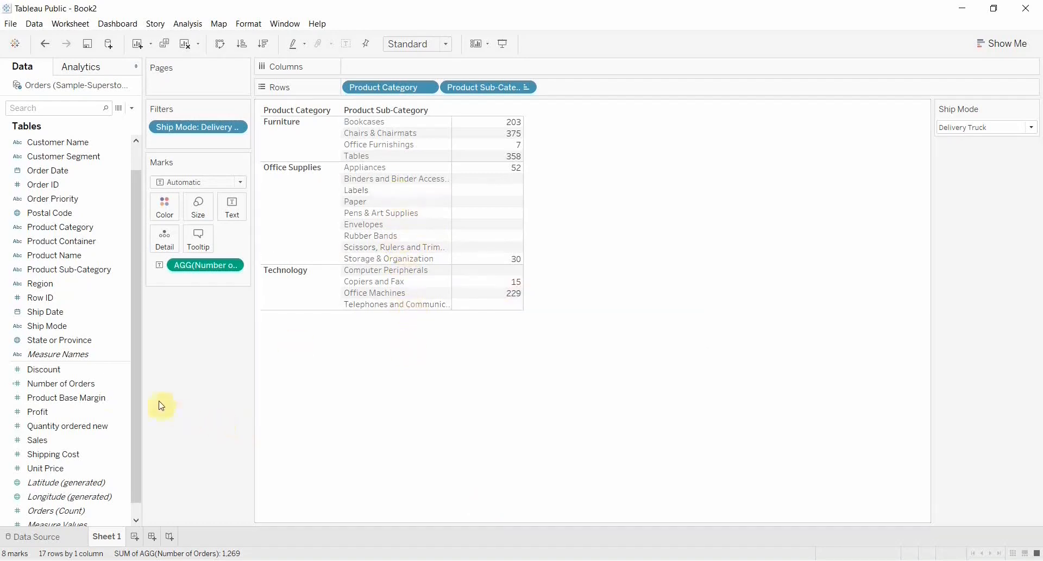
# - Edit the Number of Orders calculation to ZN(lookup(countd([Order ID]),0)) and save it
pyautogui.click(93, 386)
pyautogui.rightClick(96, 392)
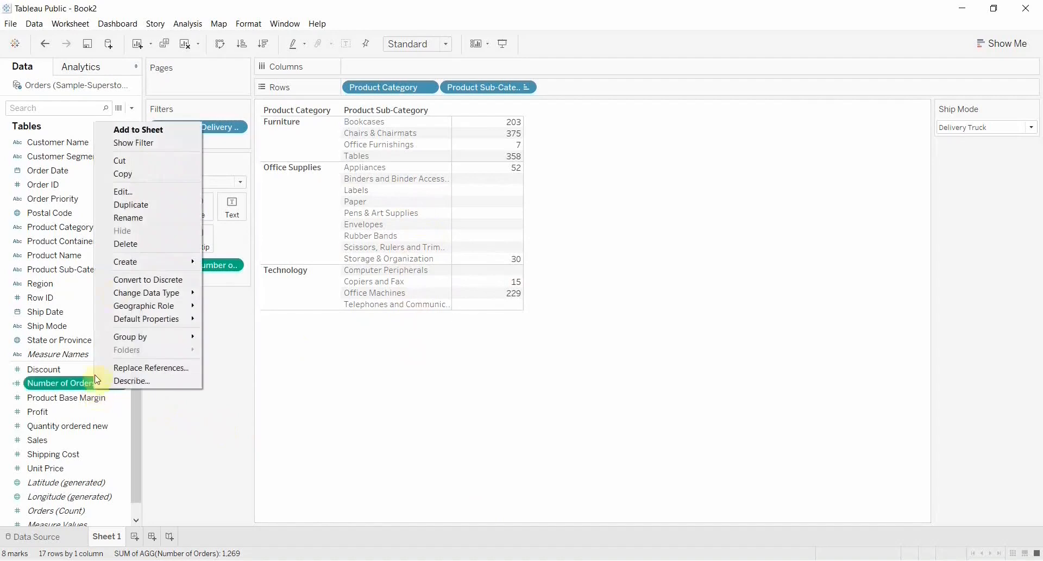
pyautogui.click(126, 201)
pyautogui.click(322, 240)
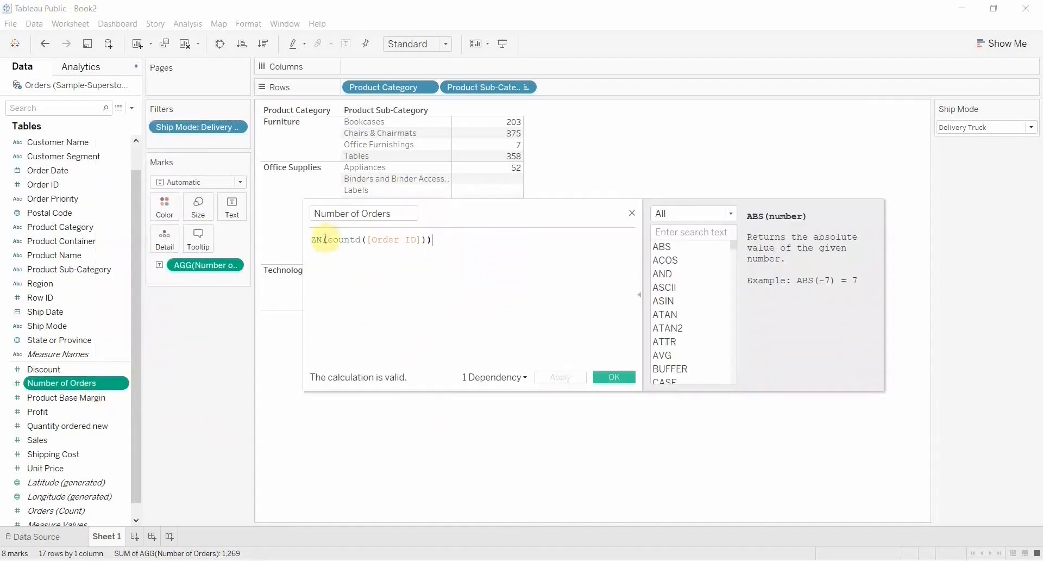
pyautogui.write('(loo')
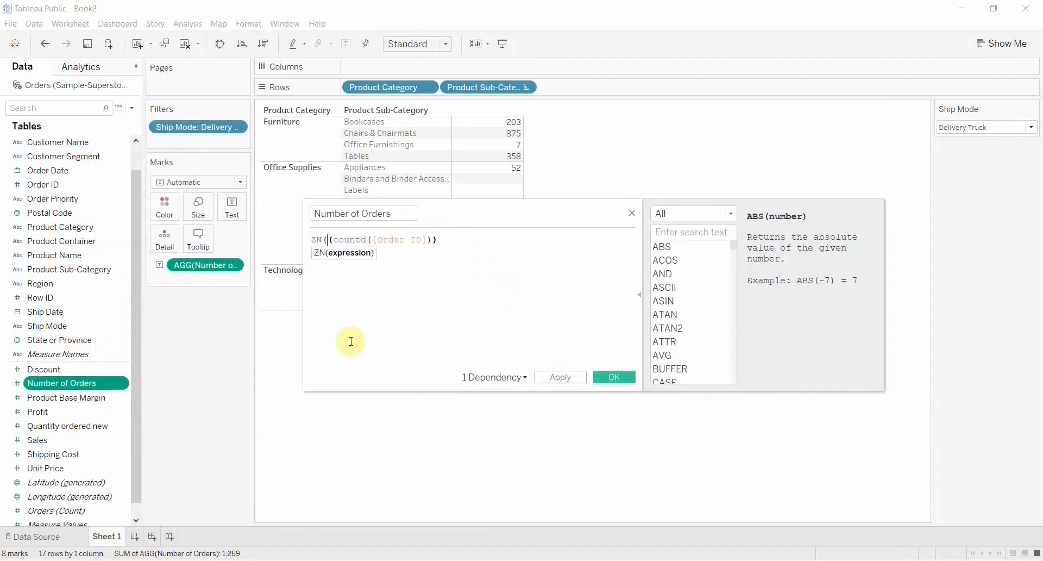
pyautogui.write('kup')
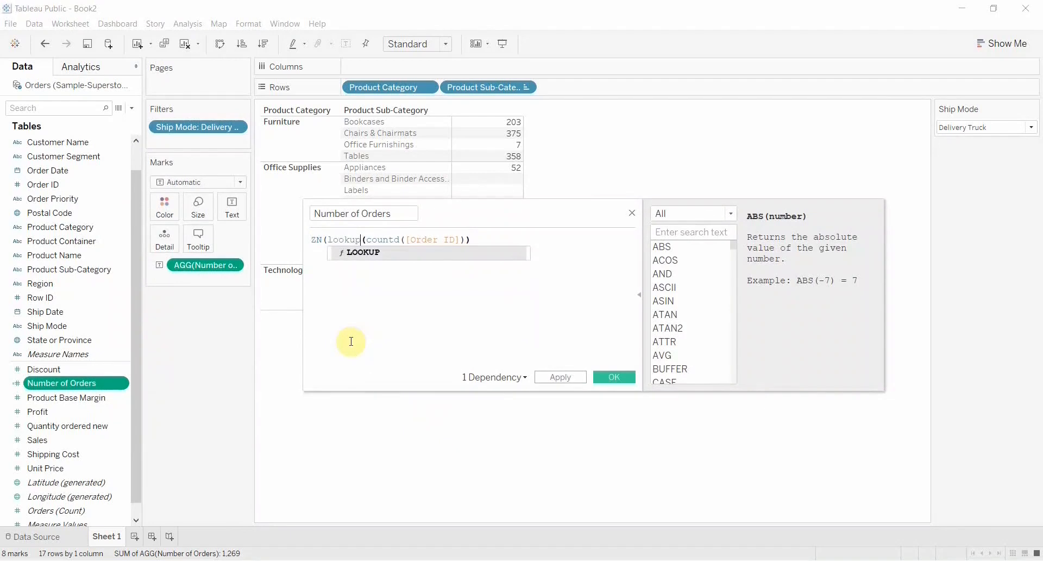
pyautogui.click(467, 239)
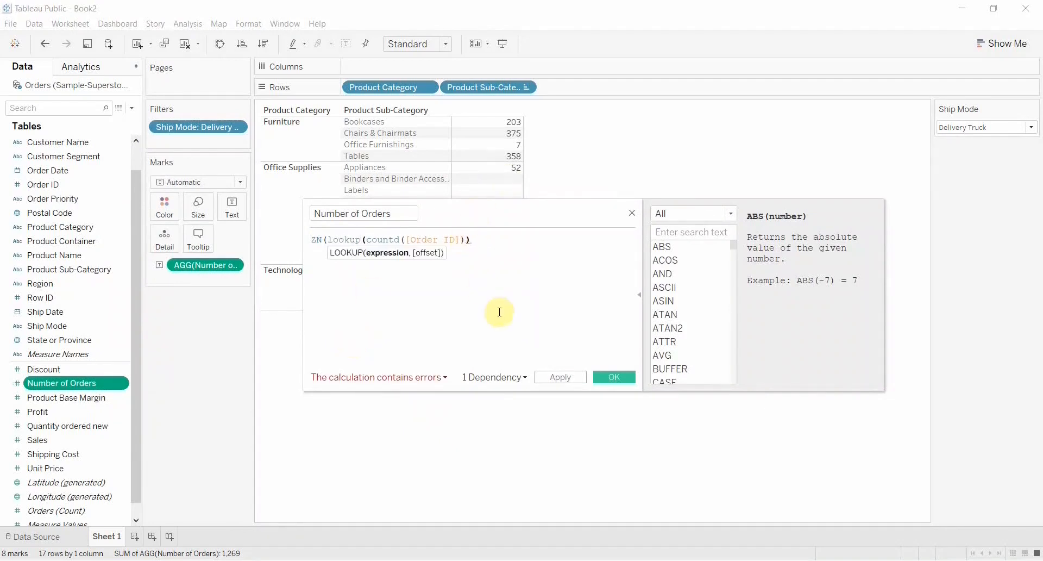
pyautogui.write(',0)')
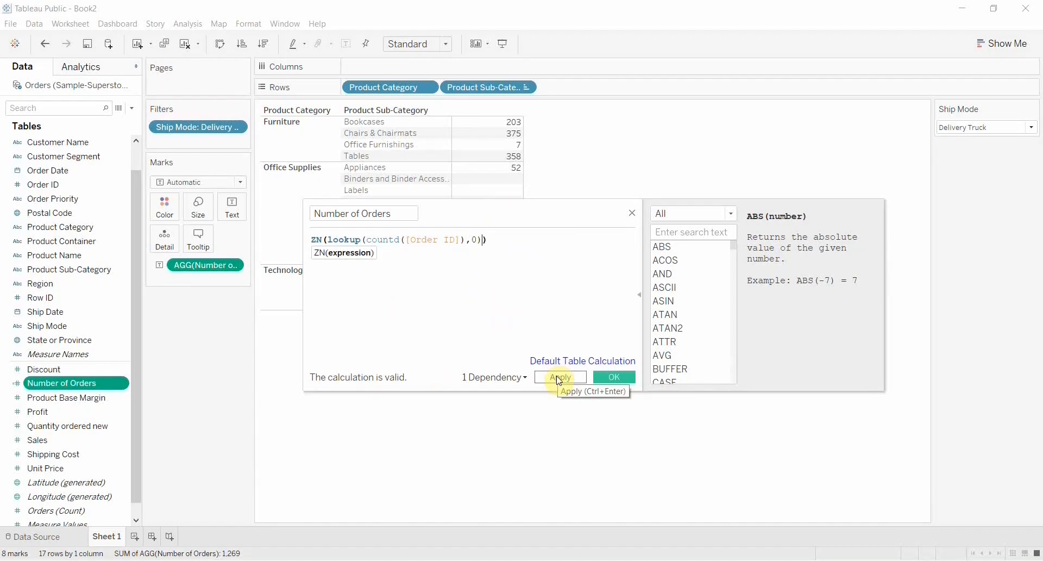
pyautogui.click(559, 380)
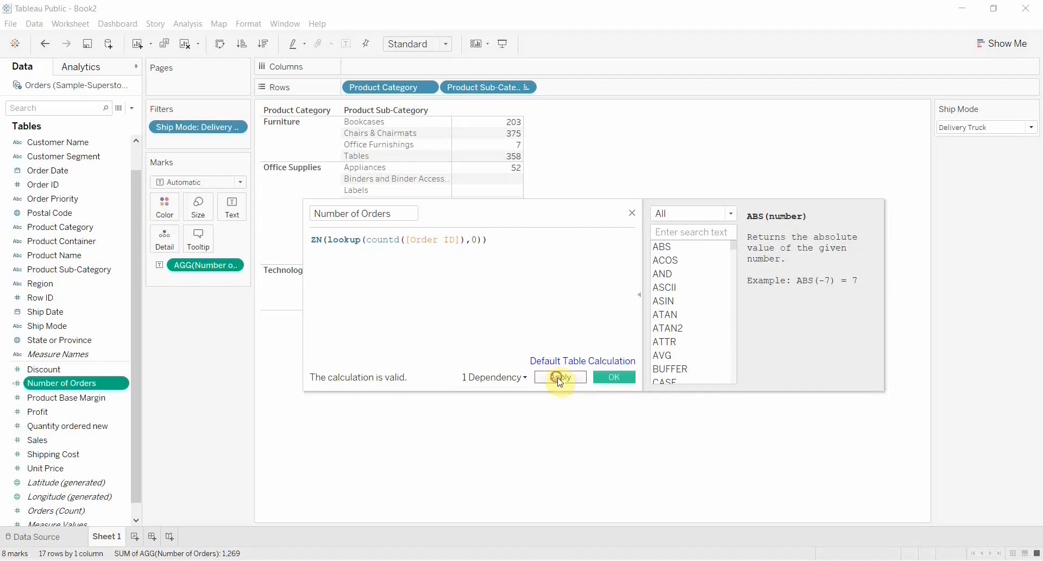
pyautogui.click(614, 379)
# - Add Product Container to the table's columns and inspect the order values for each container
pyautogui.click(68, 386)
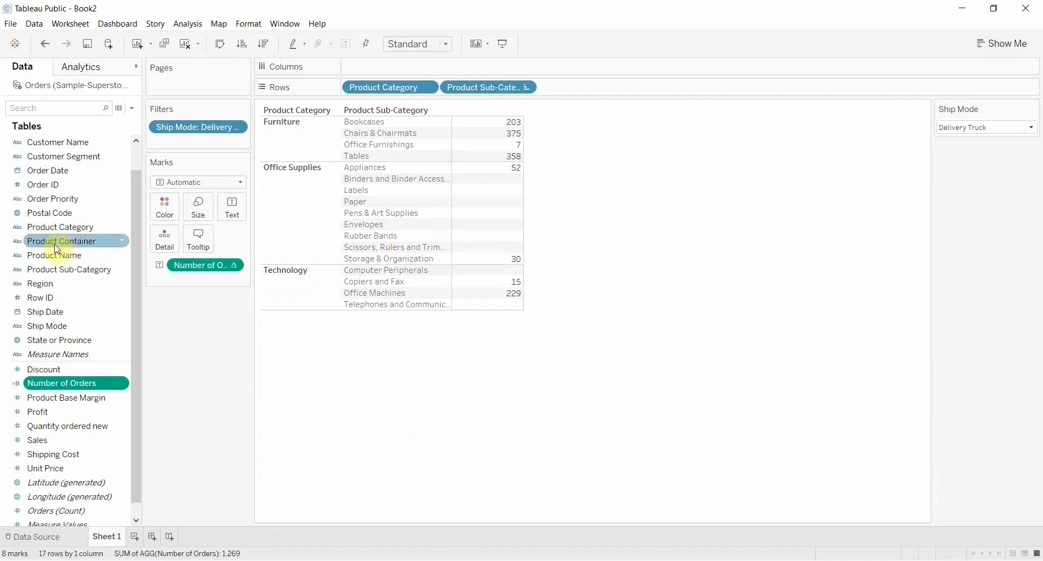
pyautogui.moveTo(57, 248); pyautogui.dragTo(371, 67)
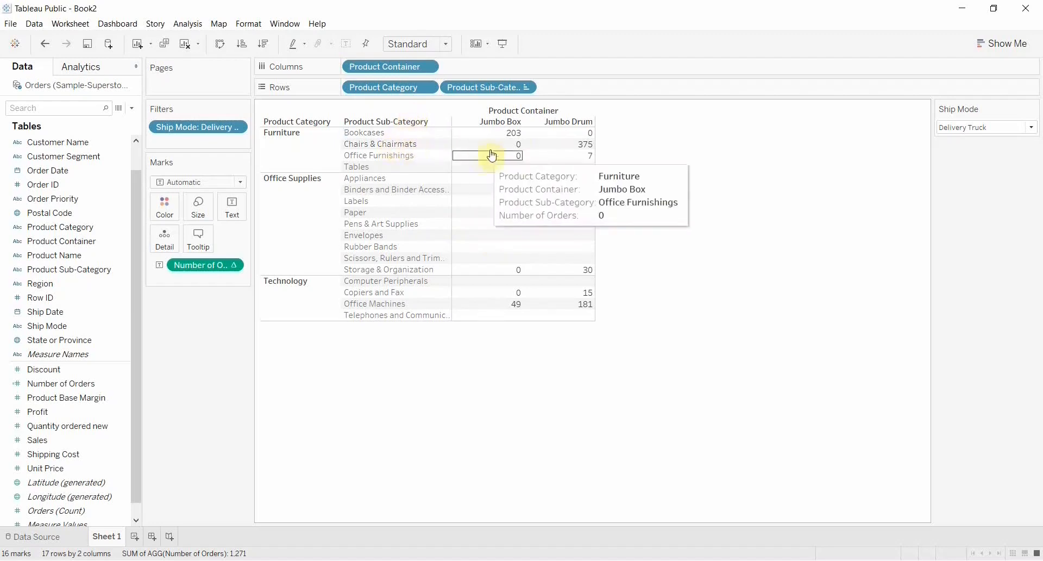
pyautogui.moveTo(524, 136)
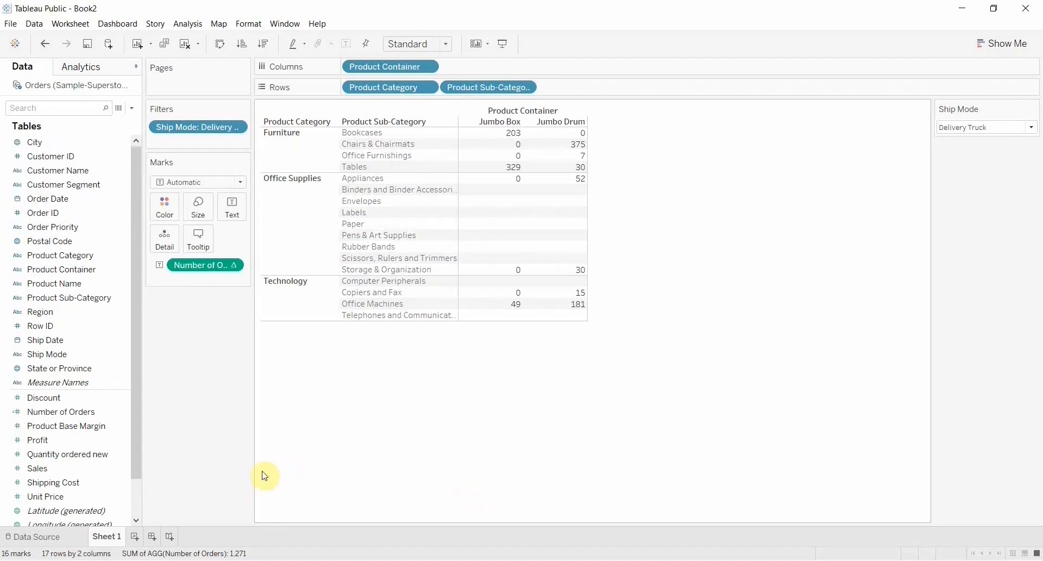
# - Create a new worksheet and place Ship Mode on its columns
pyautogui.click(135, 537)
pyautogui.click(53, 354)
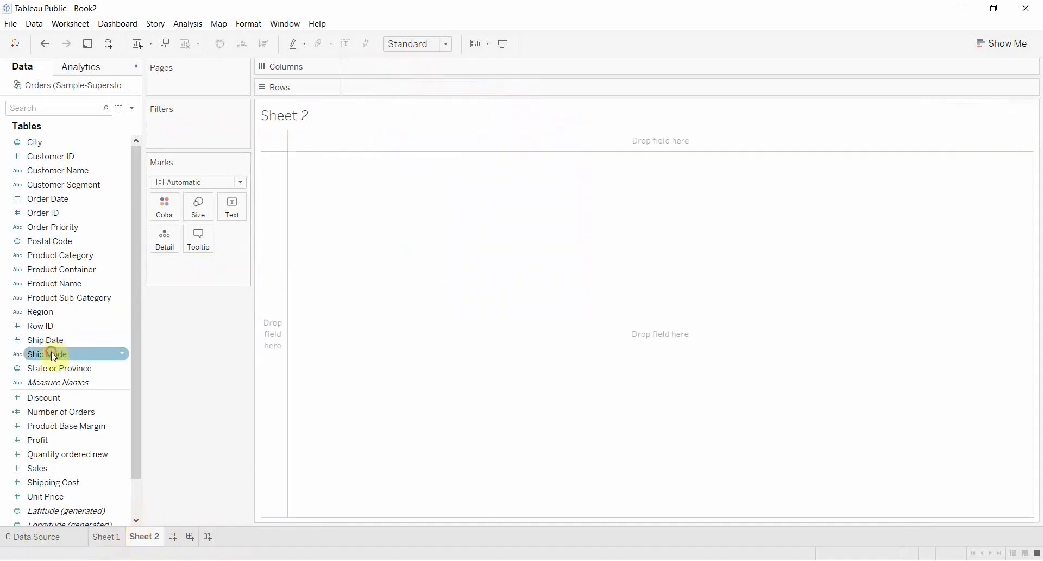
pyautogui.moveTo(53, 356); pyautogui.dragTo(383, 69)
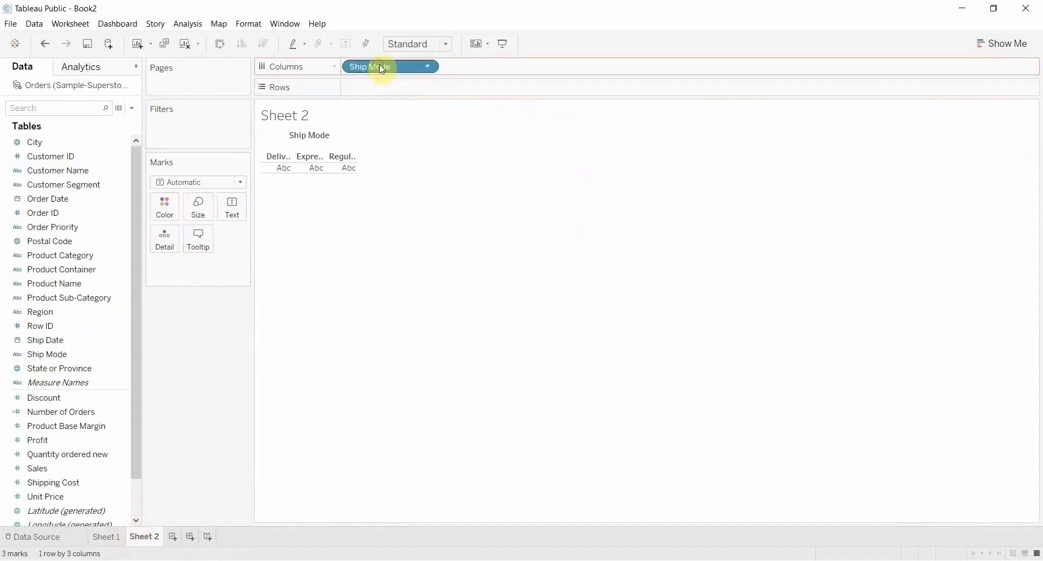
# - Set the new worksheet's view to Fit Width
pyautogui.click(445, 44)
pyautogui.click(435, 69)
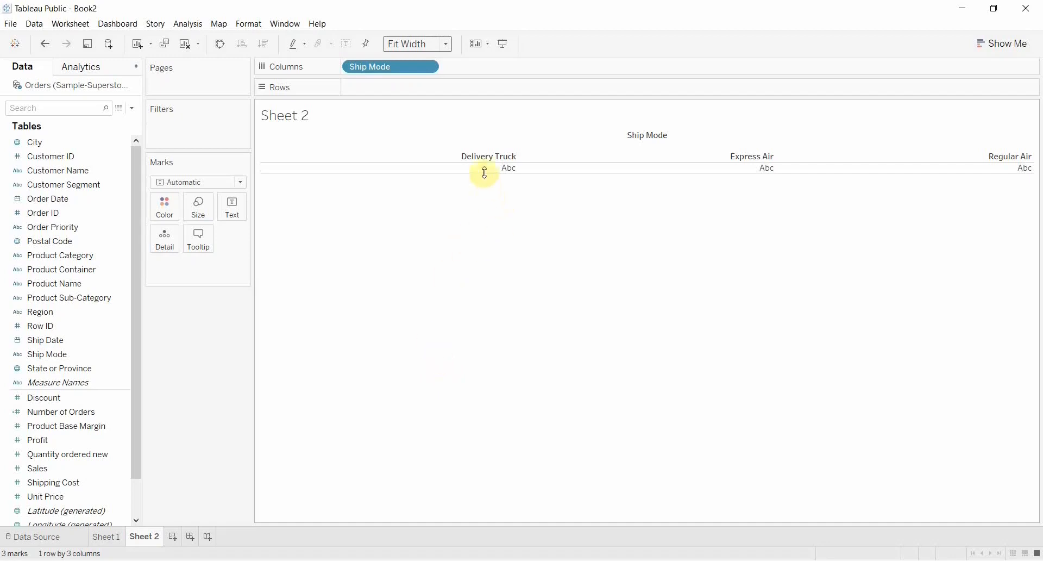
pyautogui.moveTo(484, 173)
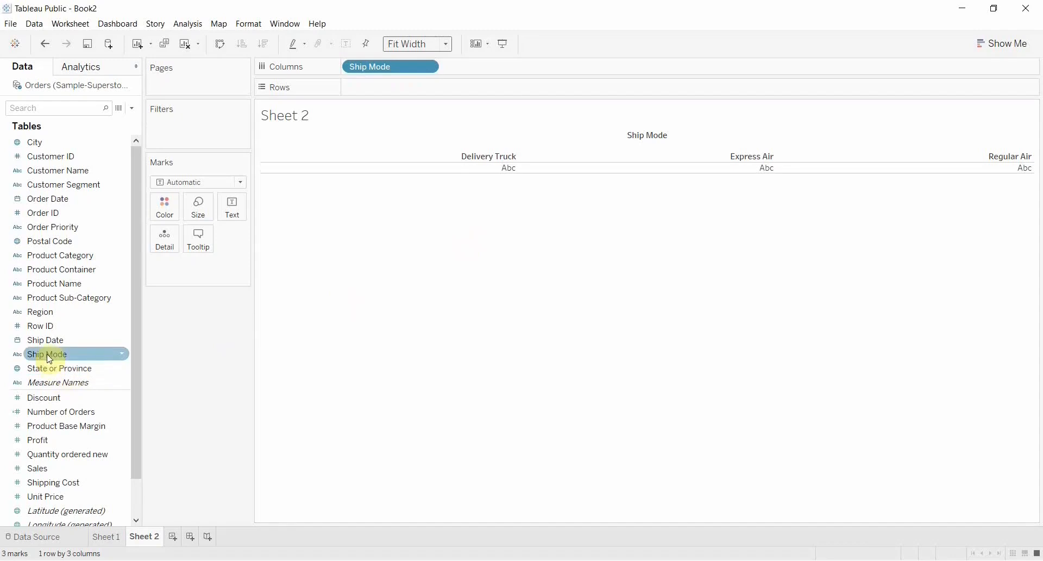
# - Show Ship Mode as the text of the marks and hide the Ship Mode column headers
pyautogui.moveTo(49, 359); pyautogui.dragTo(227, 211)
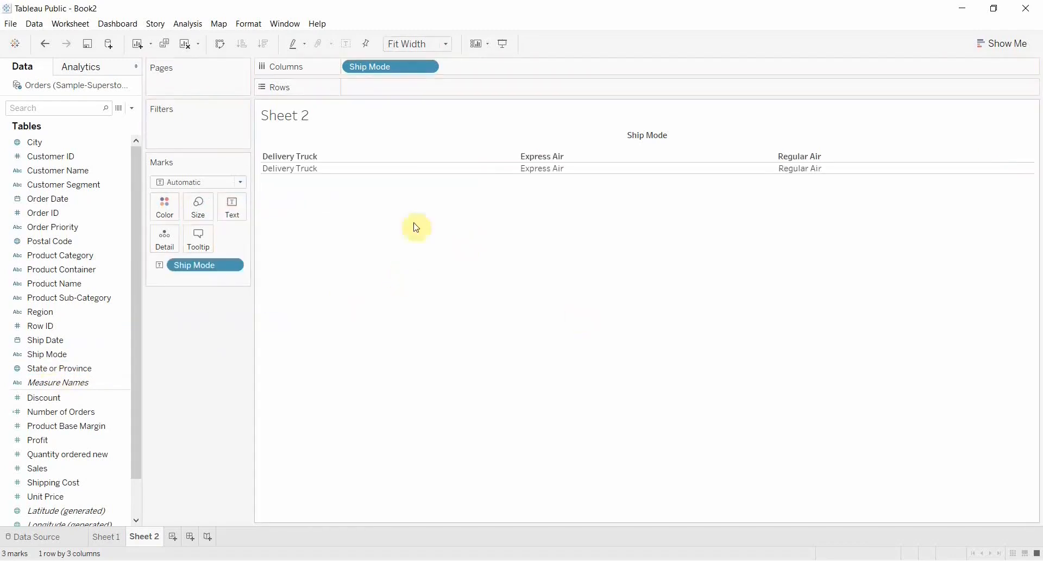
pyautogui.rightClick(319, 157)
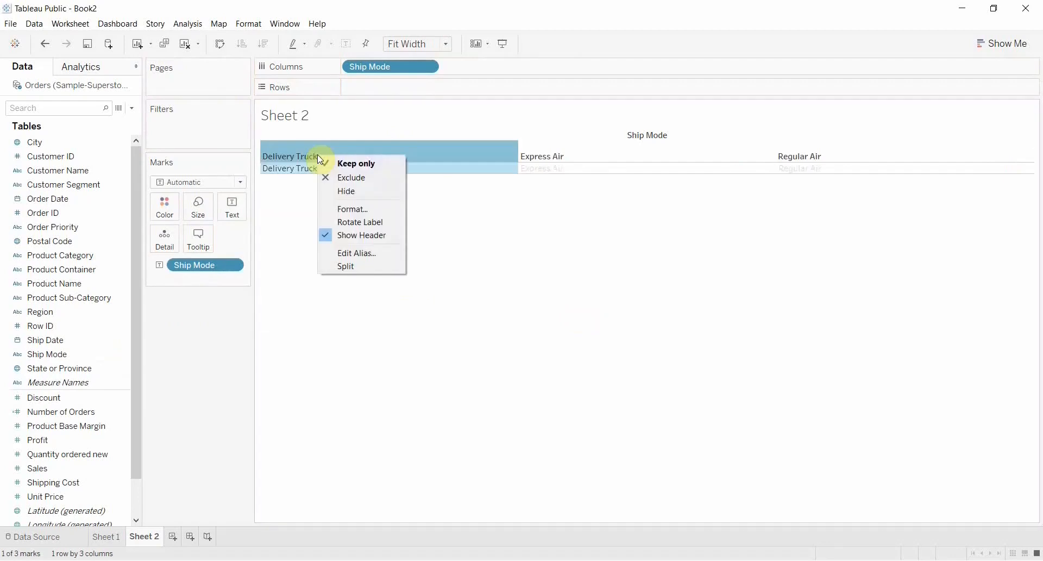
pyautogui.click(355, 240)
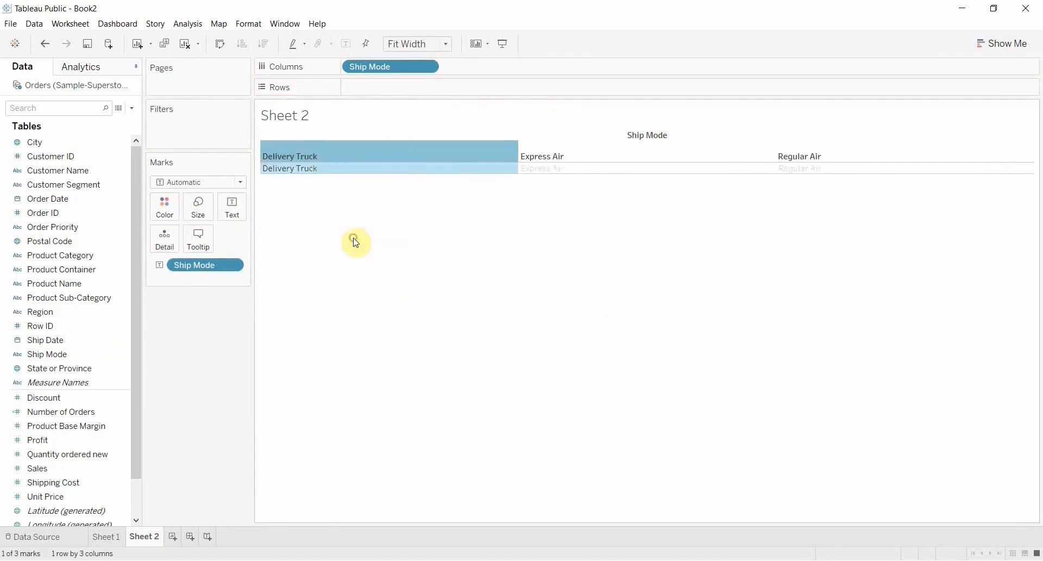
pyautogui.click(396, 227)
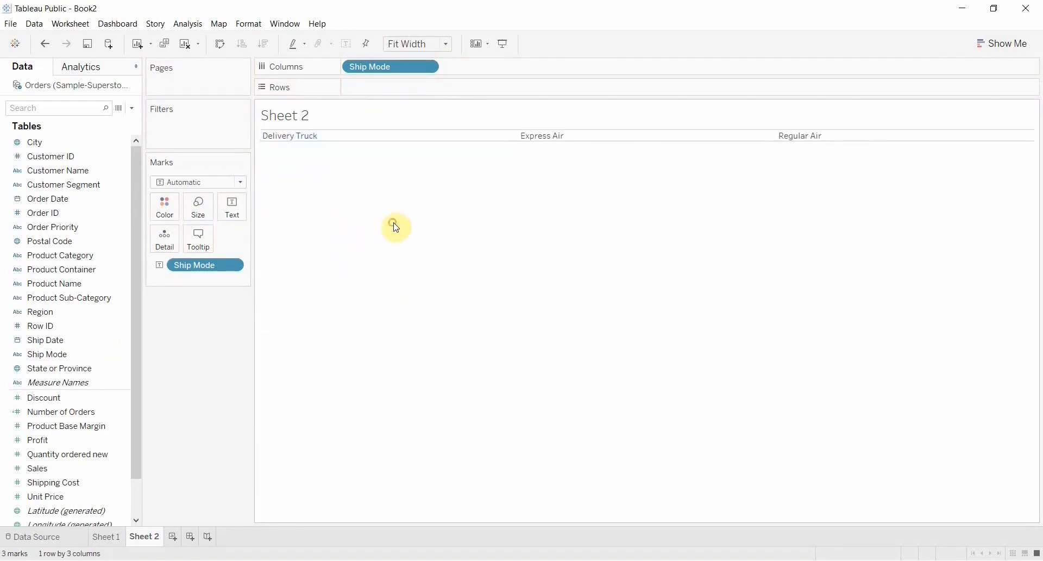
# - Change the mark type to Square and center the Ship Mode labels horizontally
pyautogui.click(241, 184)
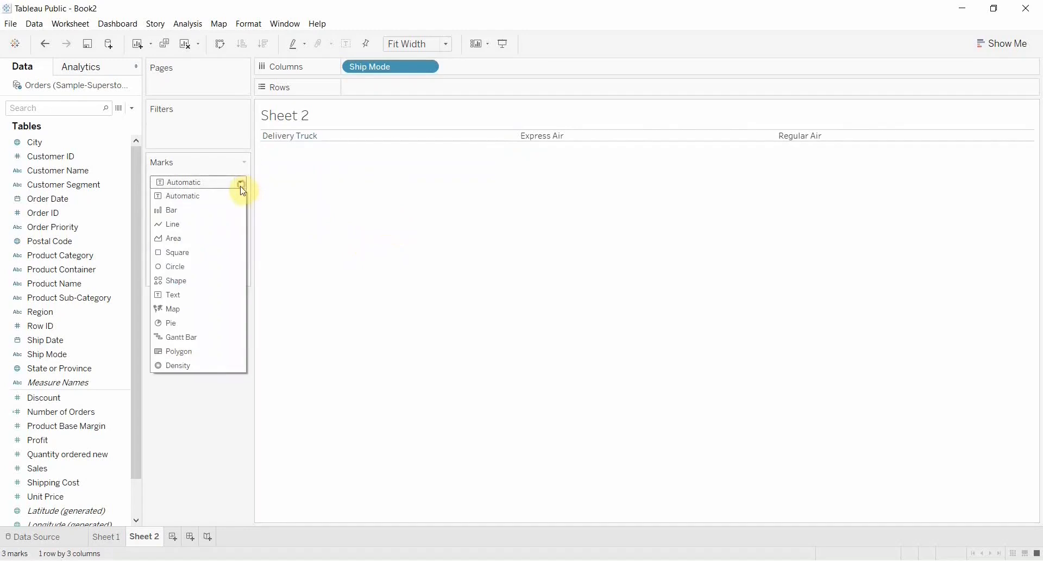
pyautogui.click(189, 253)
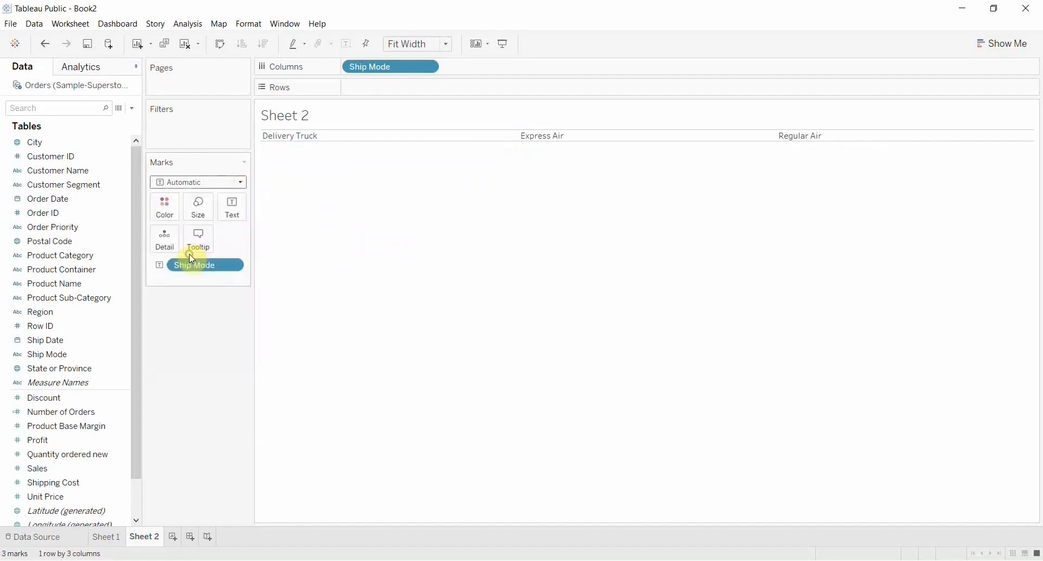
pyautogui.click(233, 209)
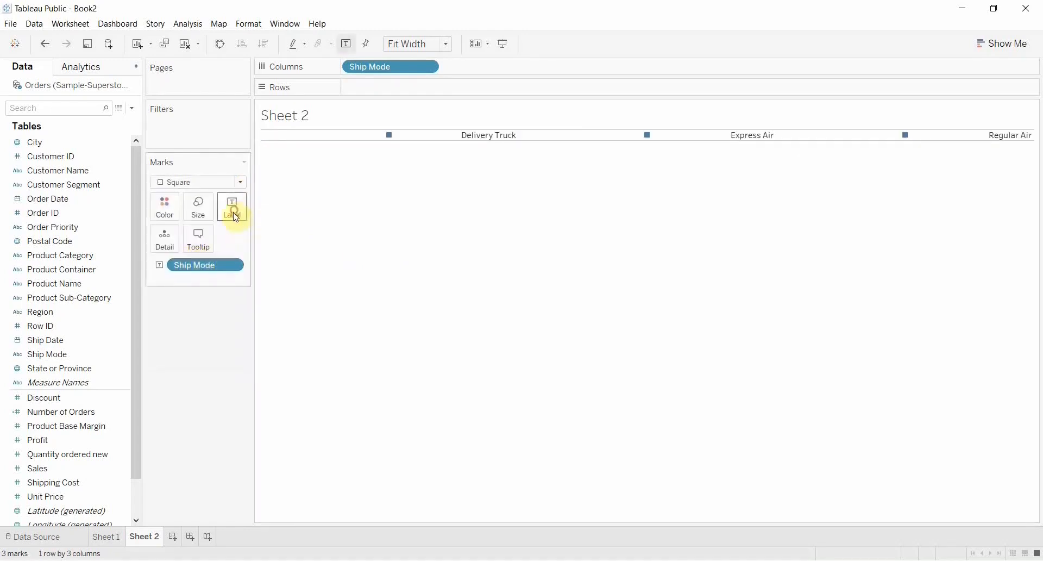
pyautogui.click(302, 298)
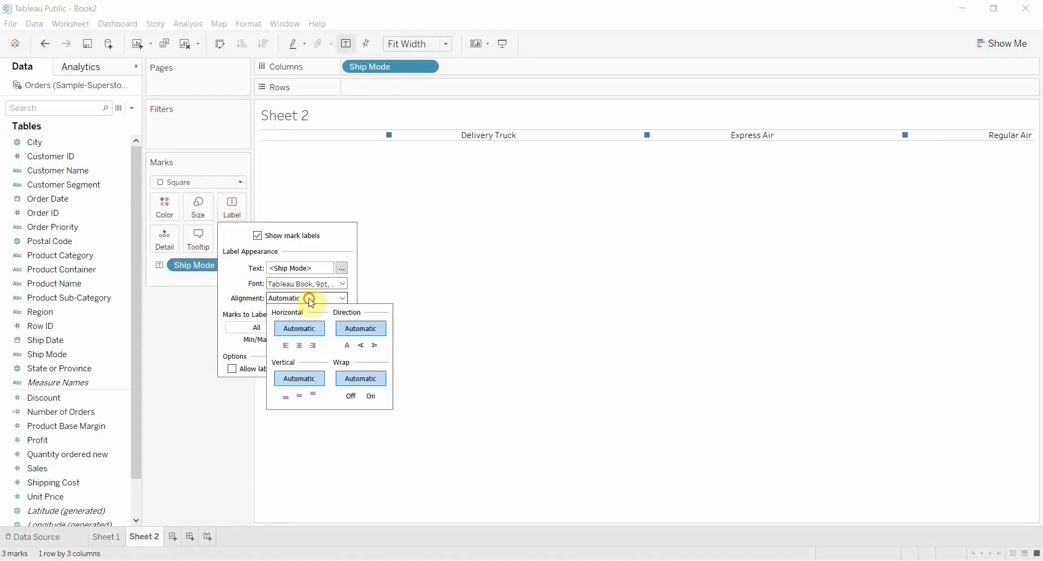
pyautogui.click(300, 346)
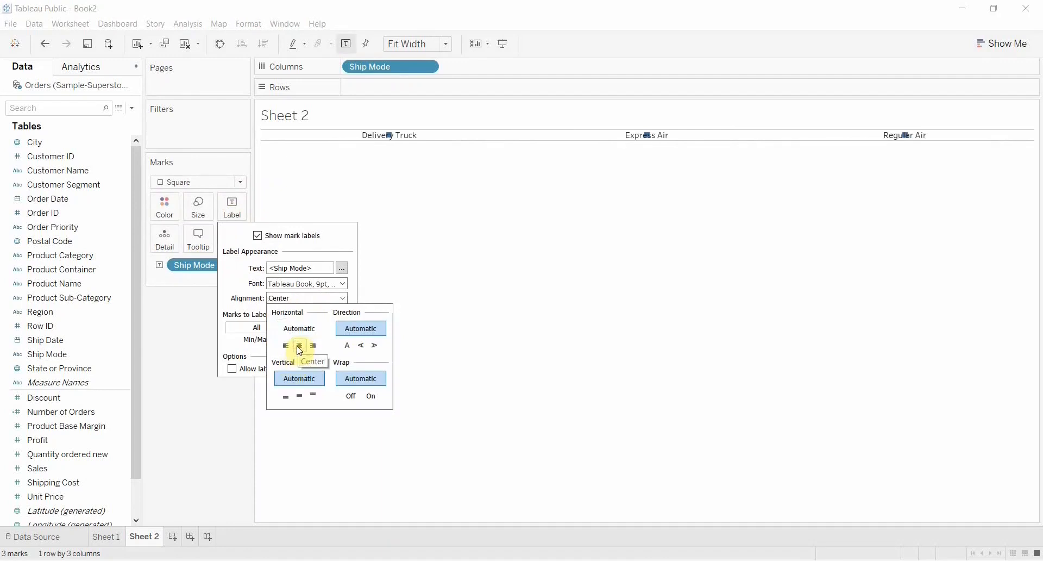
pyautogui.click(163, 368)
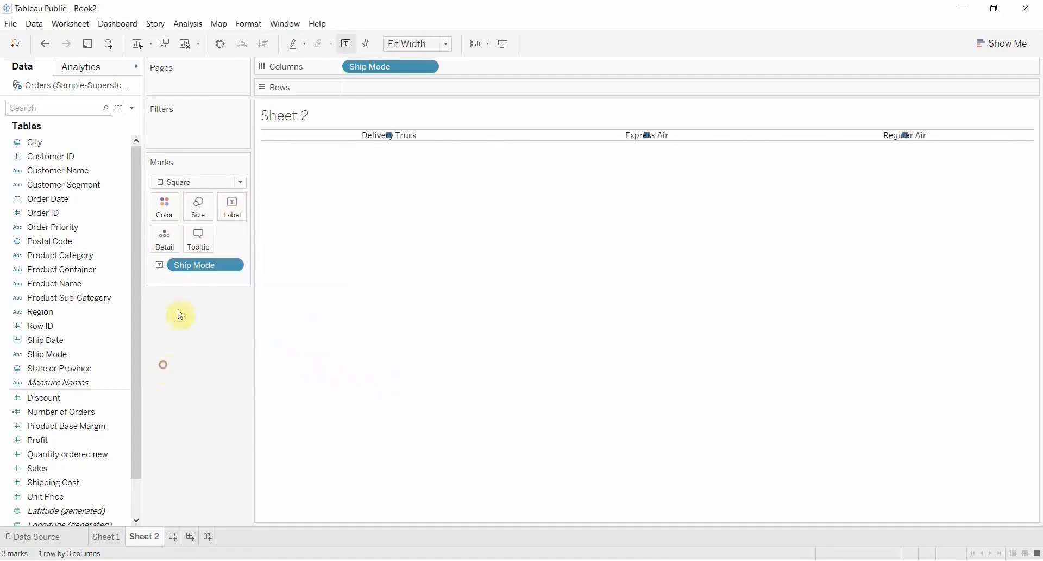
# - Enlarge the square marks to the maximum size and increase the height of their row
pyautogui.click(209, 213)
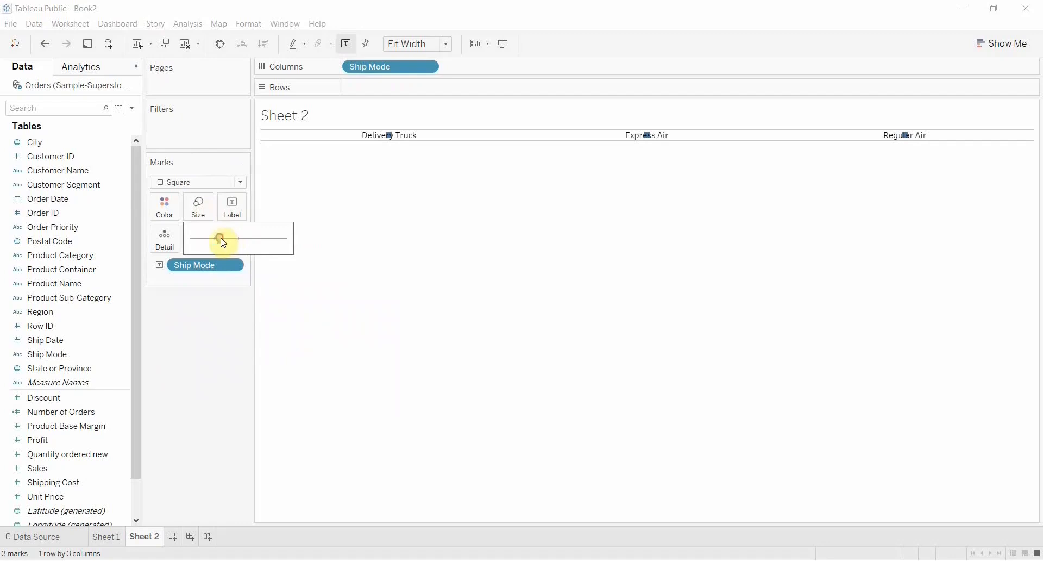
pyautogui.moveTo(217, 239); pyautogui.dragTo(310, 246)
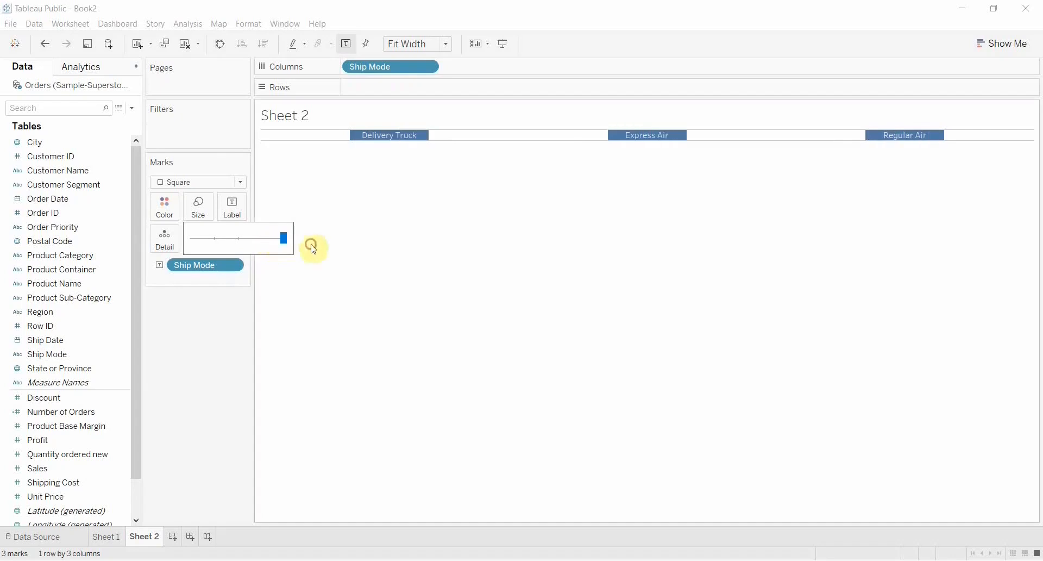
pyautogui.click(486, 144)
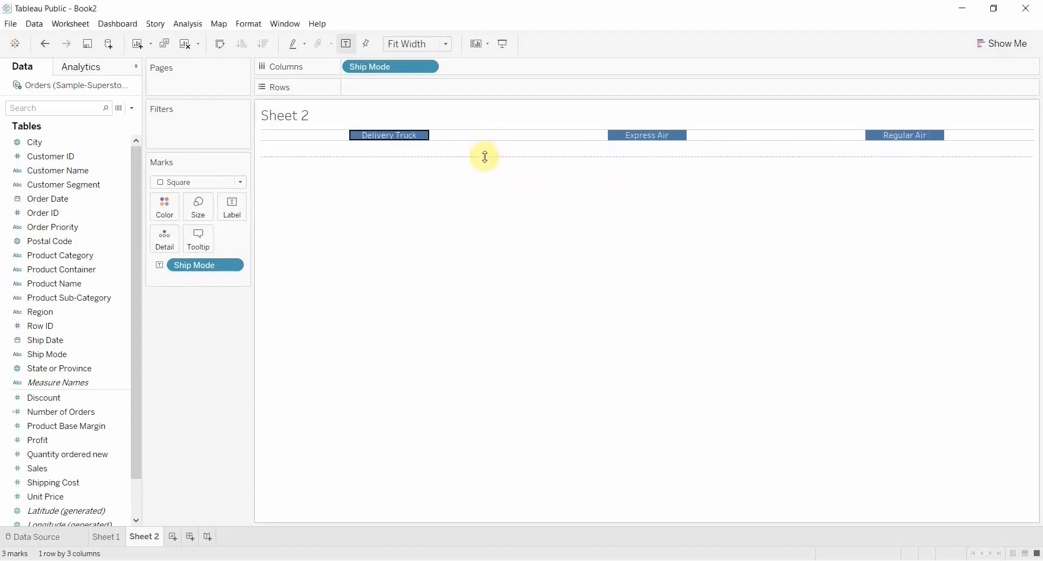
# - Hide the title of the Sheet 2 worksheet
pyautogui.click(291, 116)
pyautogui.rightClick(291, 116)
pyautogui.click(319, 148)
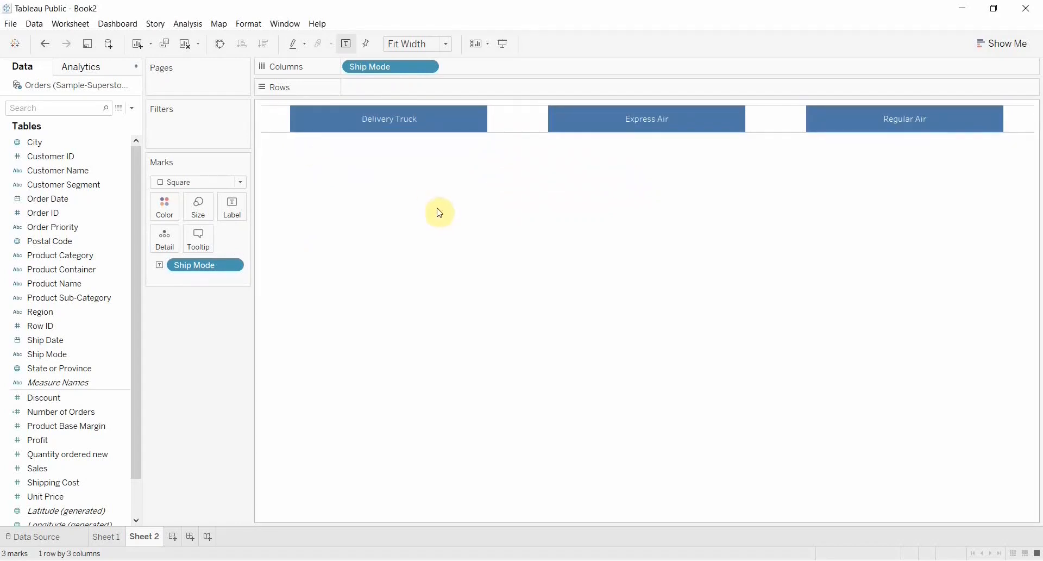
# - Create a set from Ship Mode named Ship Mode Set that includes only Delivery Truck
pyautogui.rightClick(70, 359)
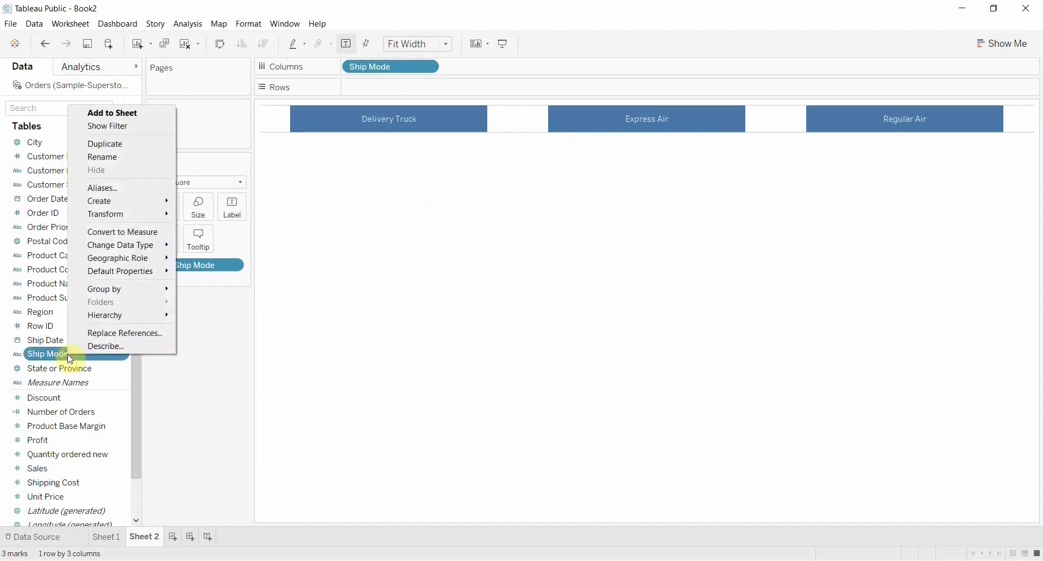
pyautogui.moveTo(109, 201)
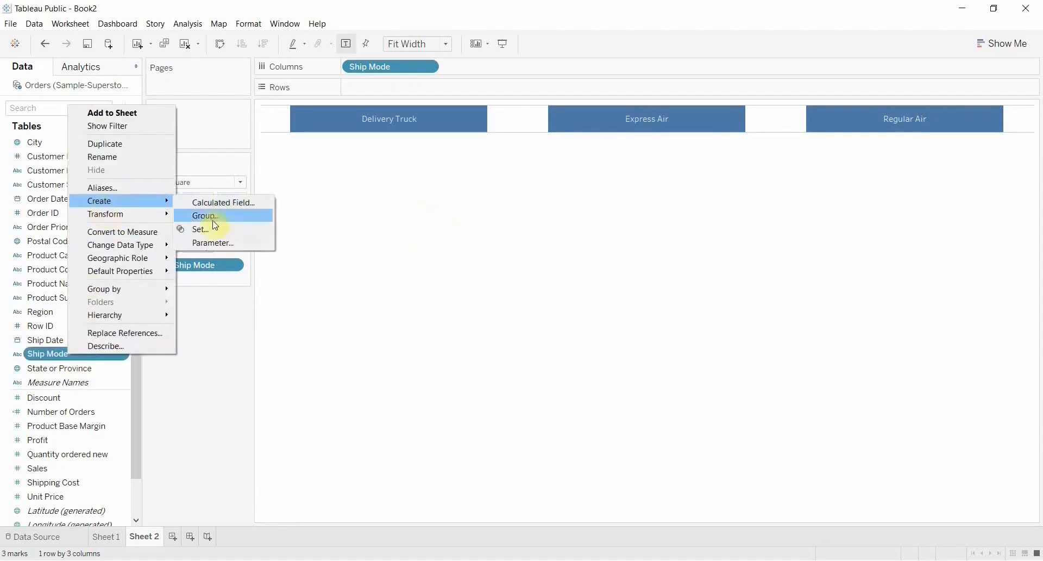
pyautogui.click(211, 228)
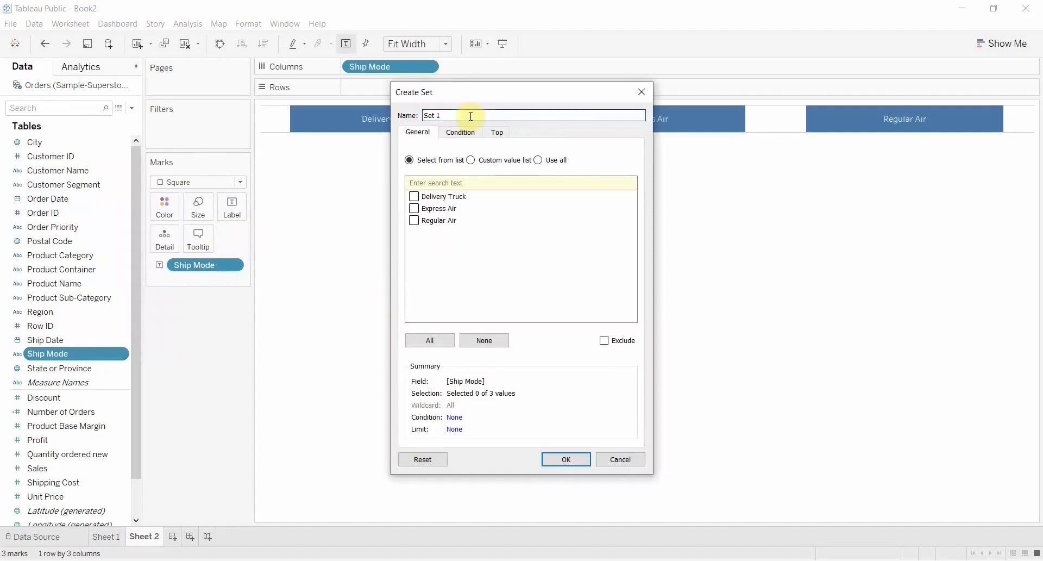
pyautogui.moveTo(472, 115); pyautogui.dragTo(403, 107)
pyautogui.write('Shi')
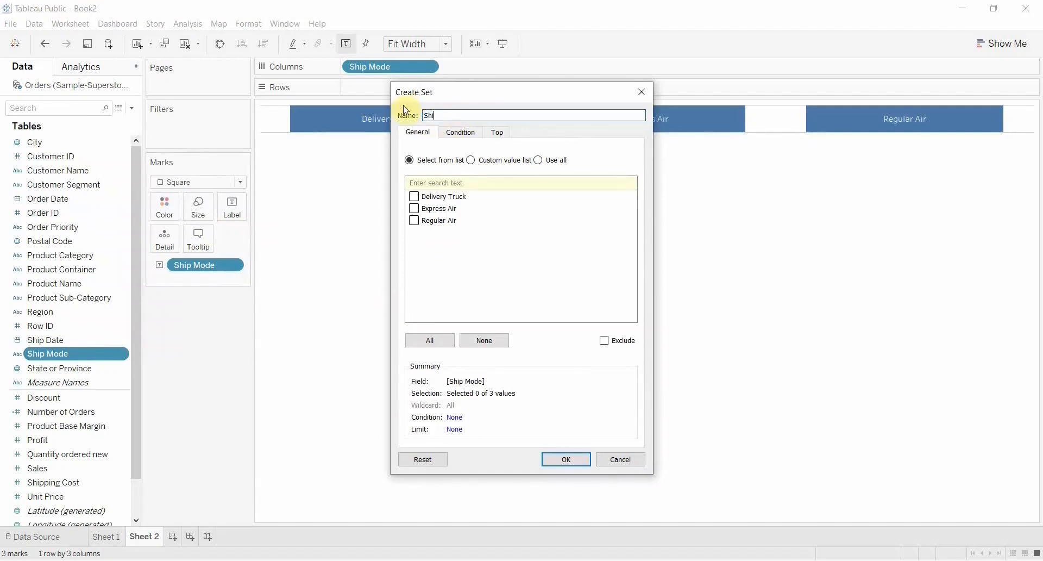
pyautogui.write('p Mode Set')
pyautogui.click(414, 196)
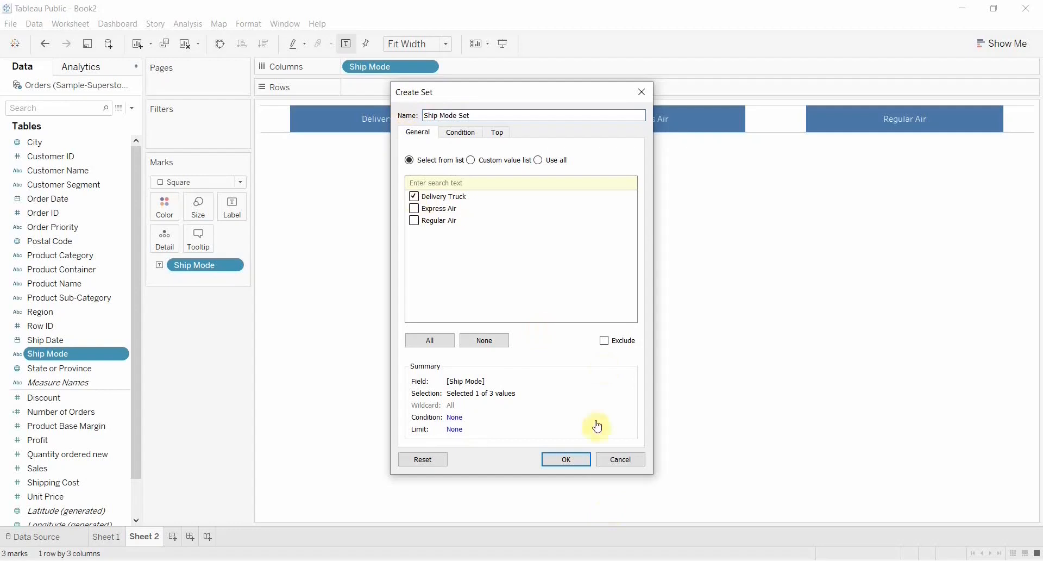
pyautogui.click(566, 459)
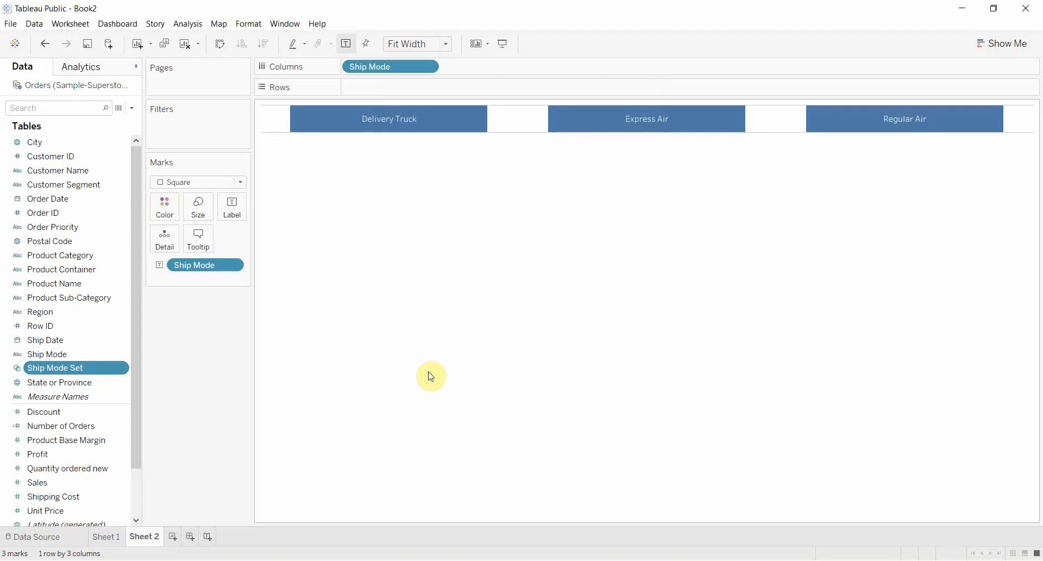
# - Create a new dashboard and add Sheet 1 with Sheet 2 placed above it
pyautogui.click(190, 536)
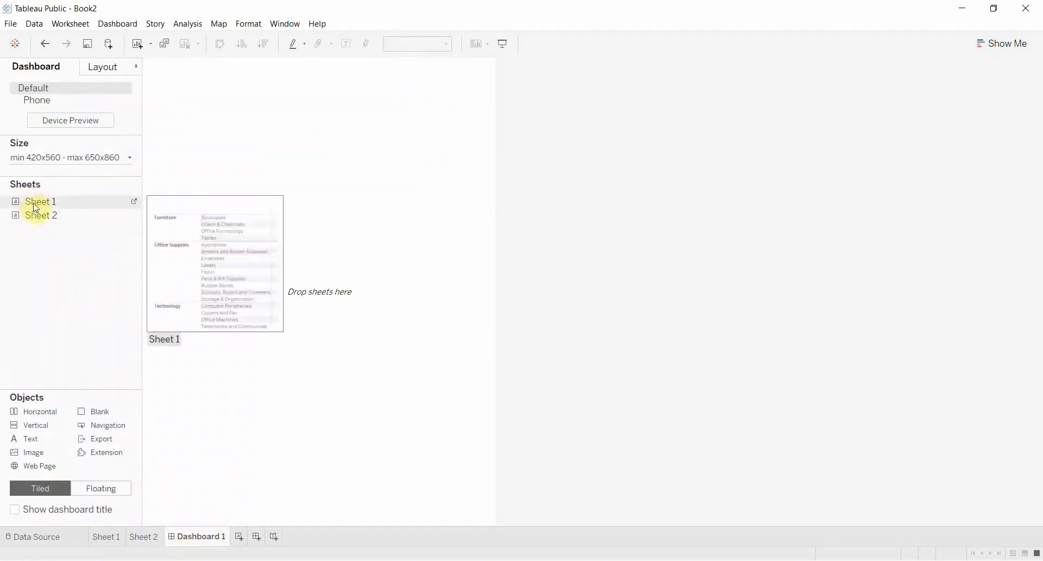
pyautogui.moveTo(34, 204)
pyautogui.mouseDown()
pyautogui.moveTo(290, 382)
pyautogui.moveTo(234, 326)
pyautogui.mouseUp()
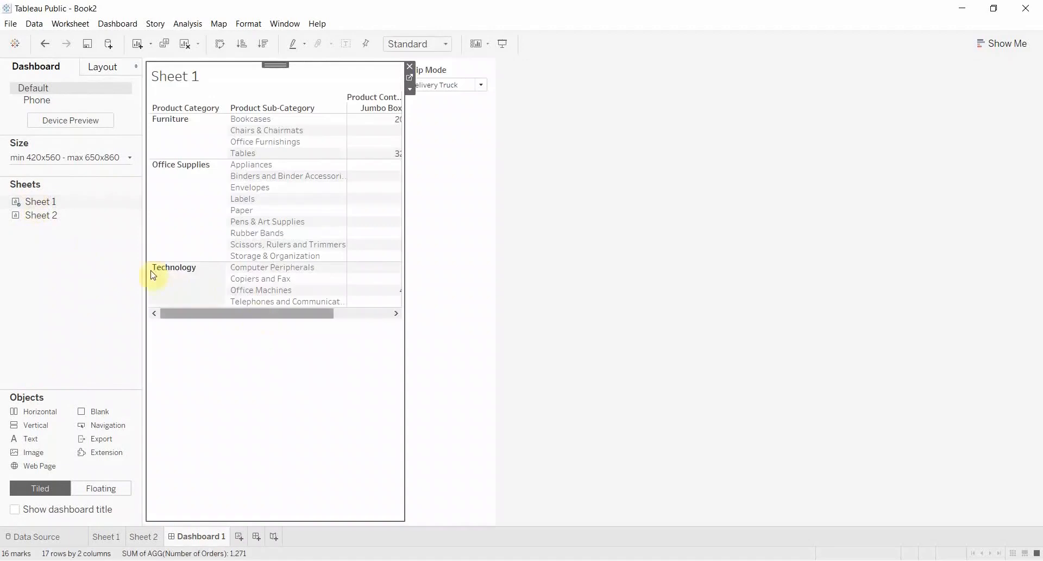
pyautogui.moveTo(40, 221)
pyautogui.moveTo(40, 222); pyautogui.dragTo(328, 87)
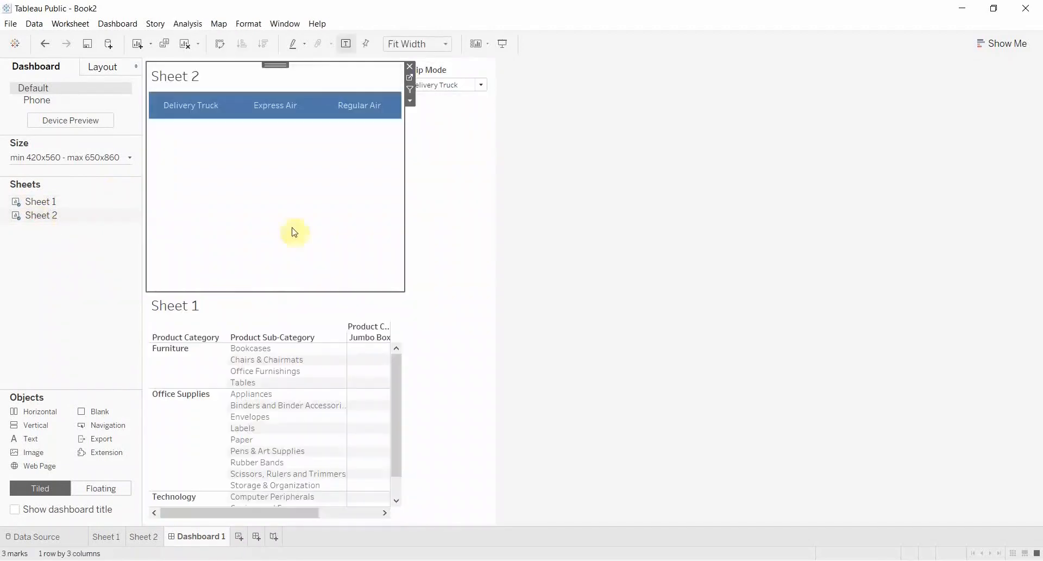
# - Reduce the height of Sheet 2 on the dashboard to give Sheet 1 more room
pyautogui.click(289, 298)
pyautogui.click(292, 287)
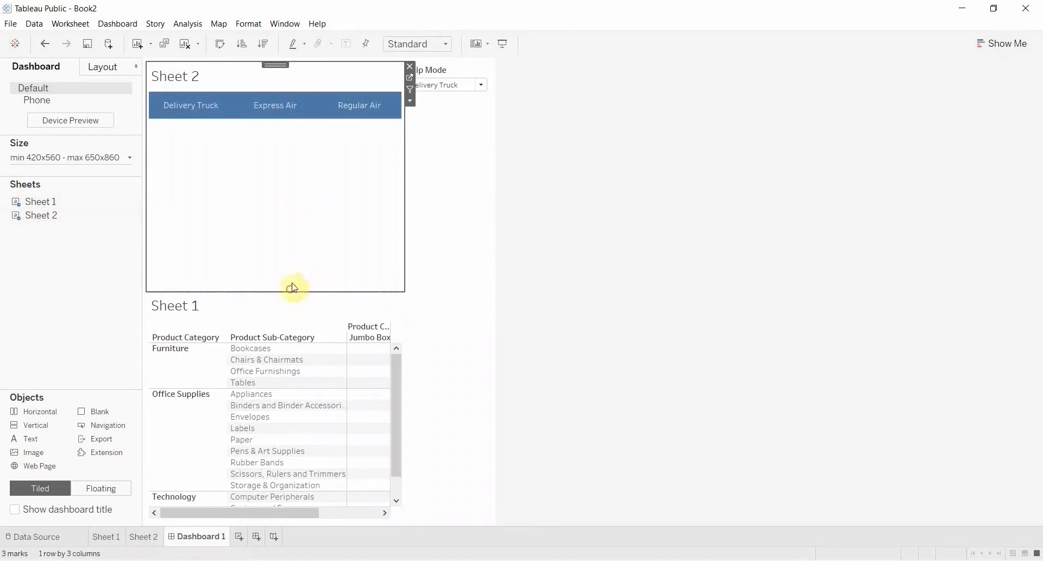
pyautogui.moveTo(321, 291); pyautogui.dragTo(321, 130)
# - Remove the Ship Mode filter from the dashboard
pyautogui.click(446, 127)
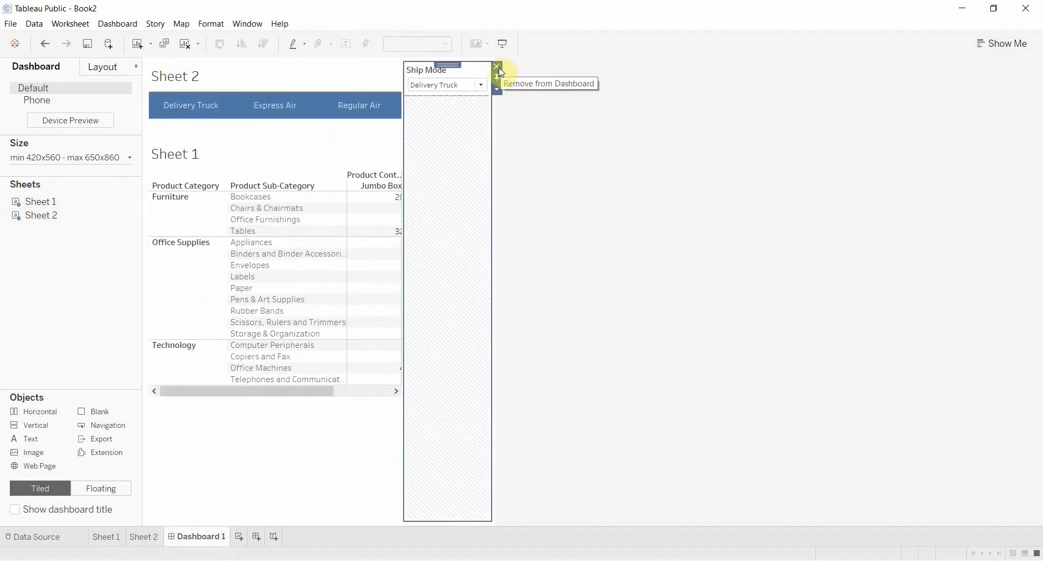
pyautogui.click(497, 66)
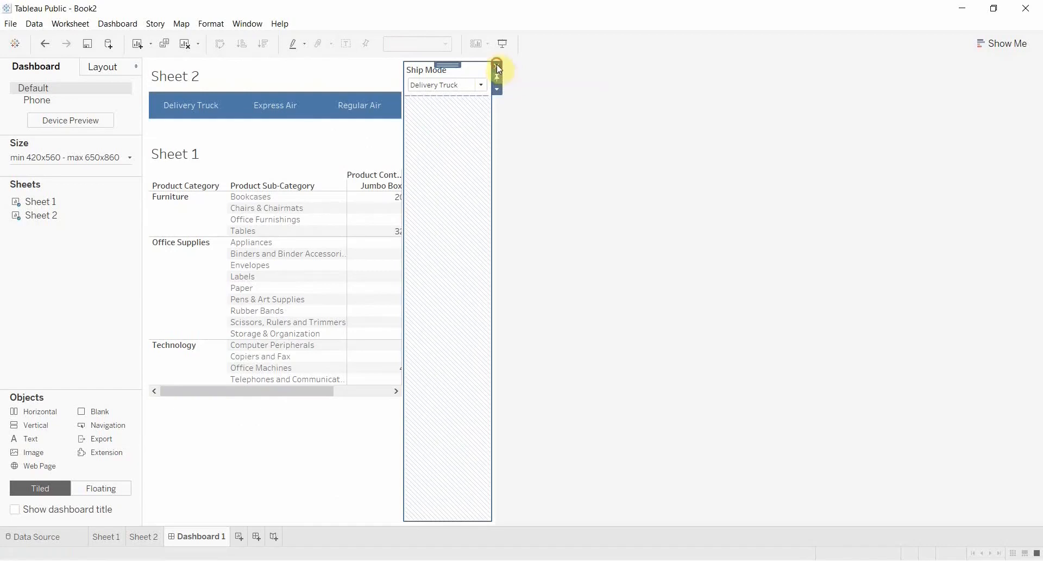
pyautogui.click(532, 315)
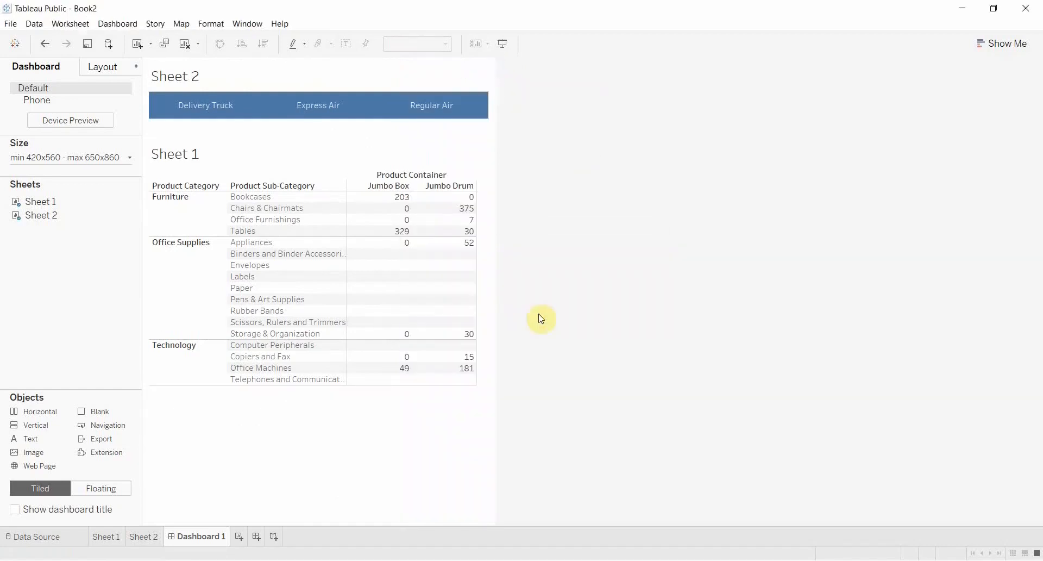
# - Hide the Sheet 1 title on the dashboard and set that sheet's fit to Entire View
pyautogui.click(378, 429)
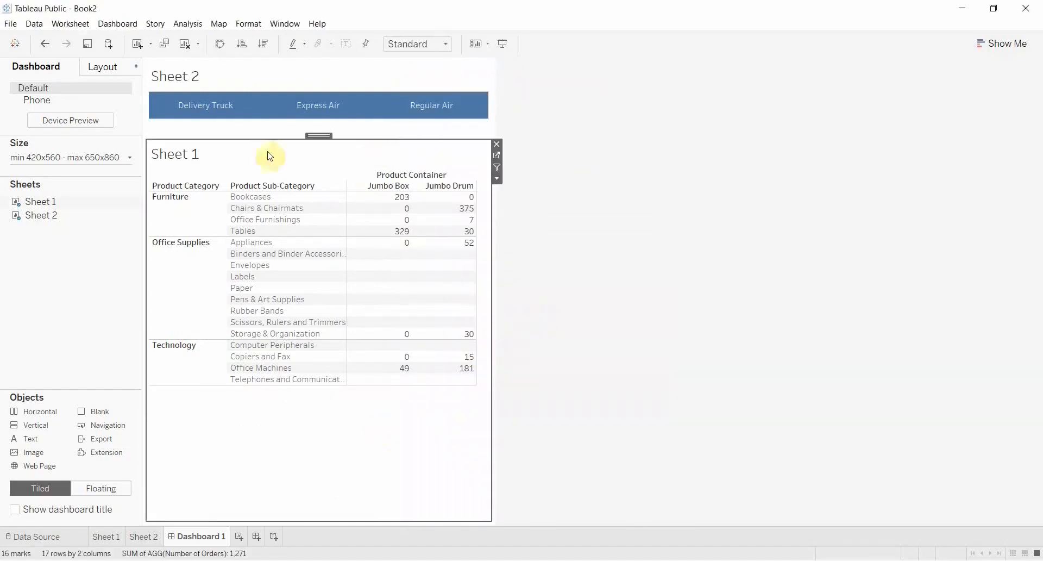
pyautogui.rightClick(182, 155)
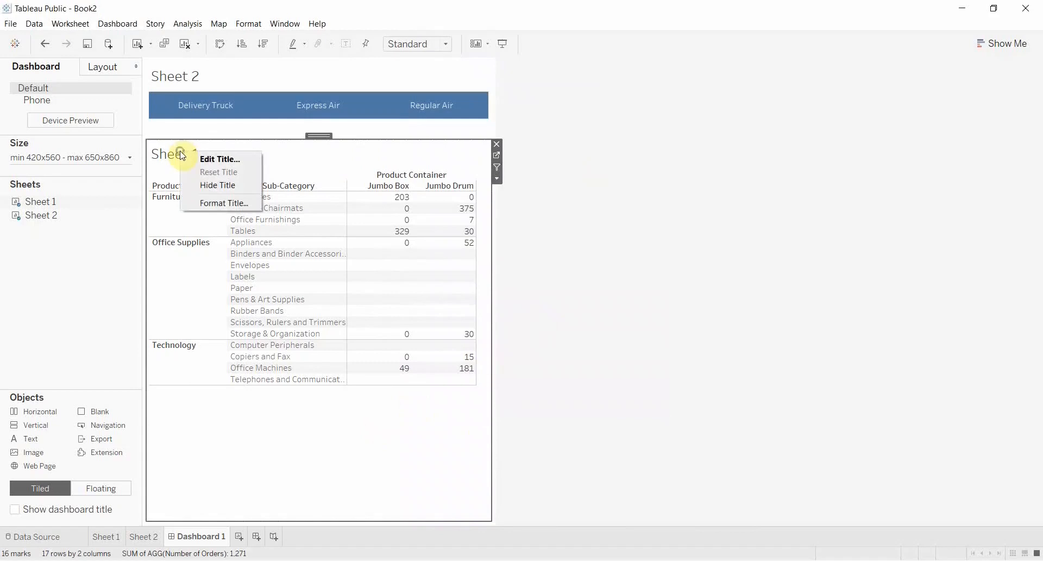
pyautogui.click(204, 184)
pyautogui.click(443, 45)
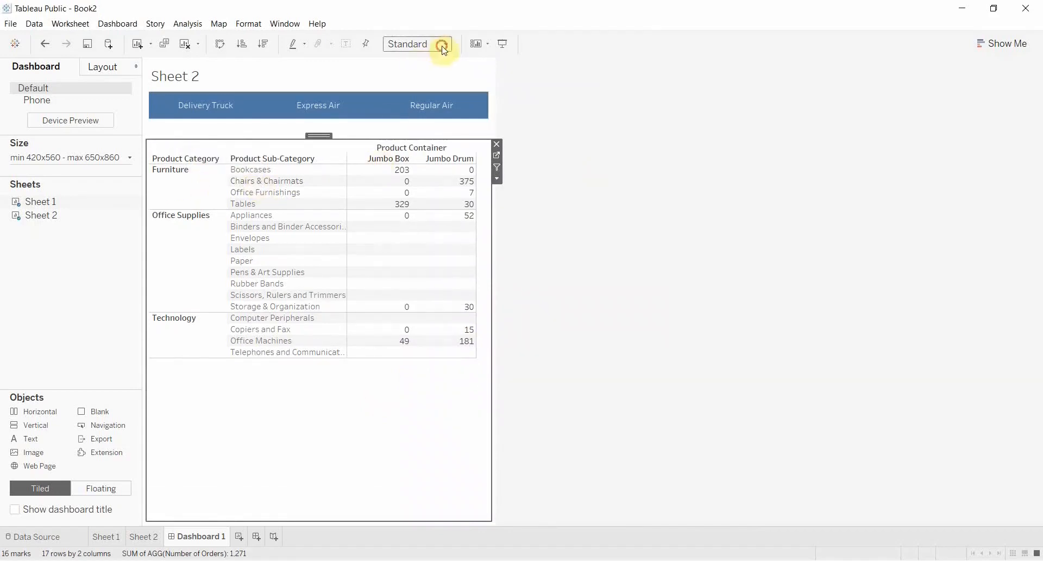
pyautogui.click(422, 95)
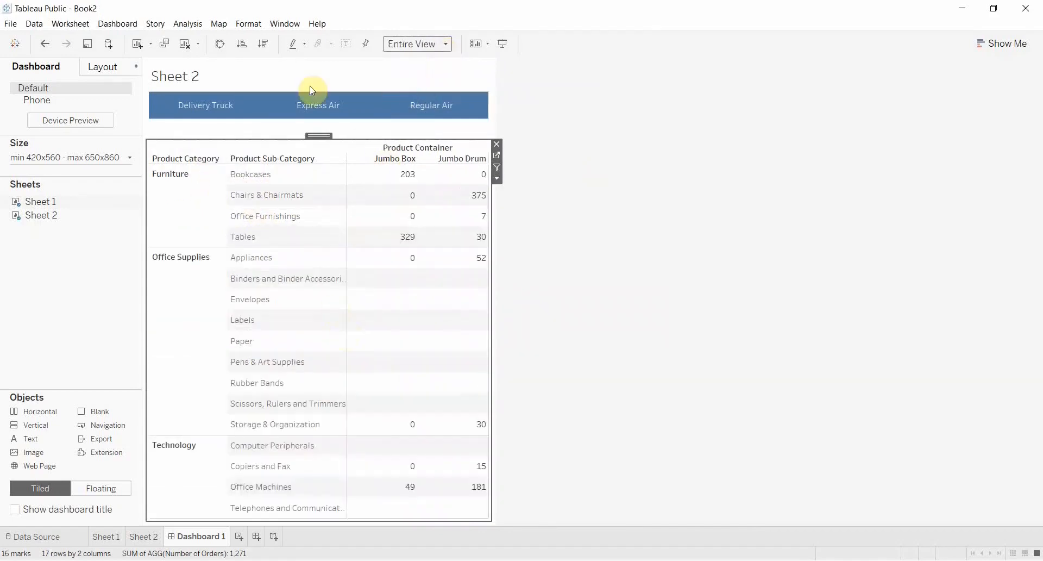
# - Hide the Sheet 2 title on the dashboard and shrink its area to the height of the ship mode row
pyautogui.click(224, 82)
pyautogui.rightClick(224, 82)
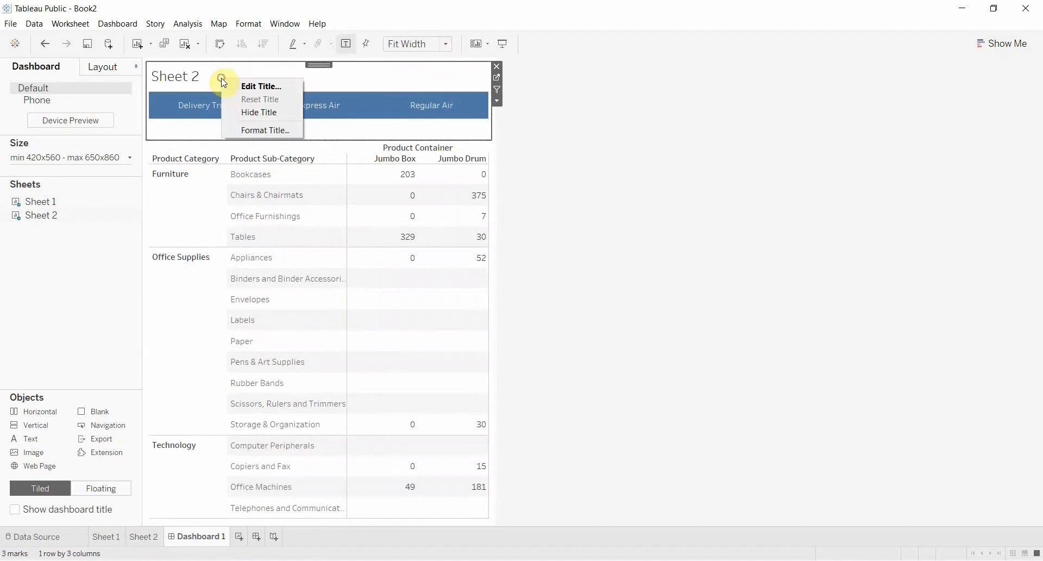
pyautogui.click(254, 110)
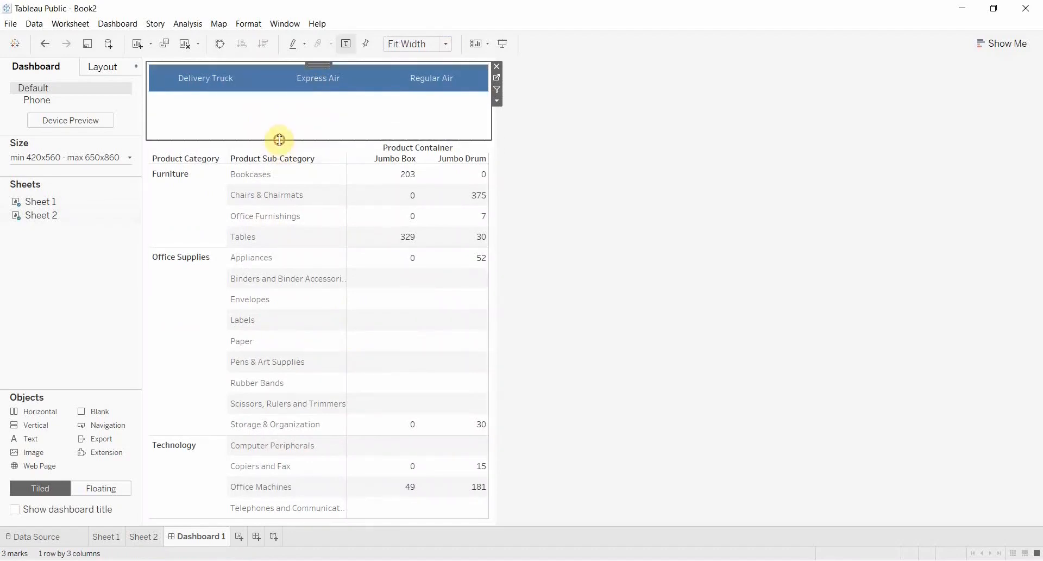
pyautogui.moveTo(280, 140); pyautogui.dragTo(274, 94)
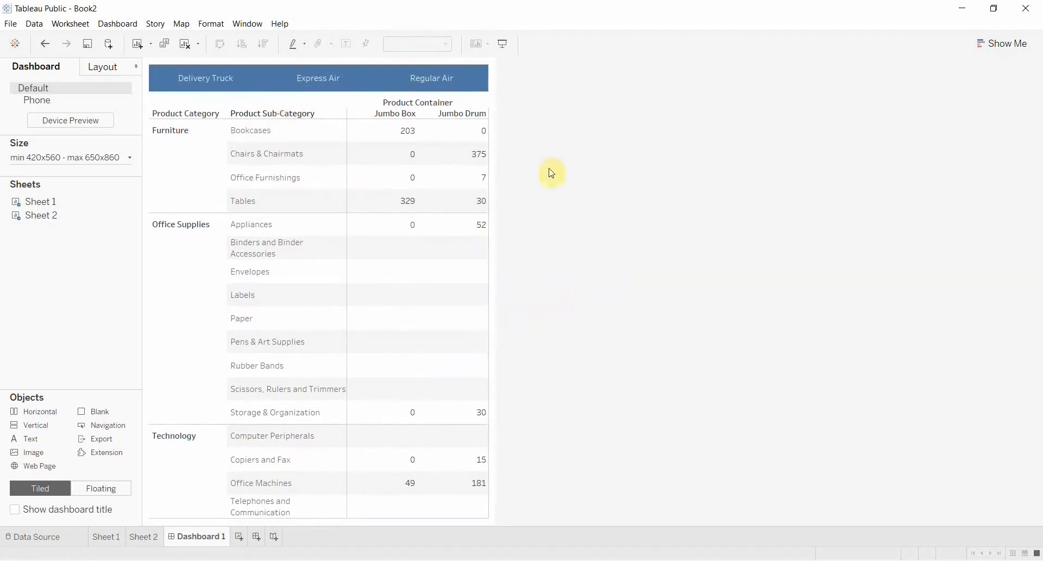
pyautogui.moveTo(448, 163)
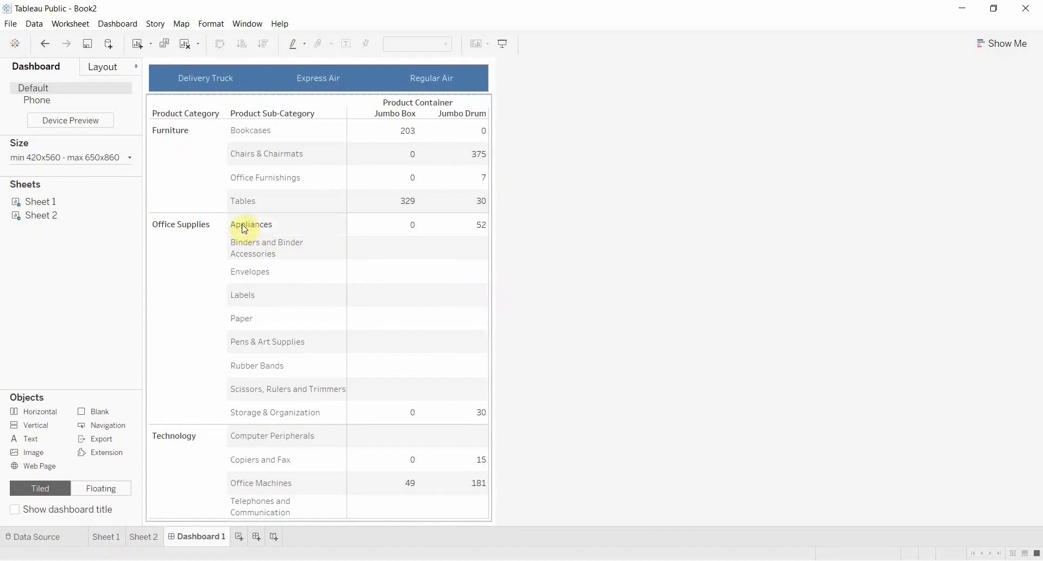
# - Add a Change Set Values action to the dashboard with only Sheet 2 as its source, running on Select
pyautogui.click(127, 25)
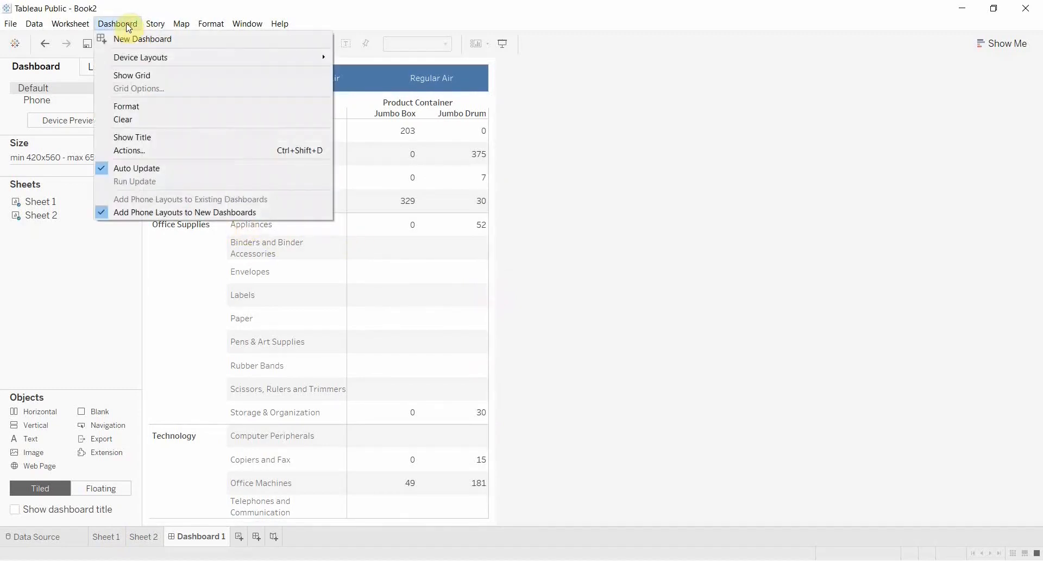
pyautogui.click(128, 150)
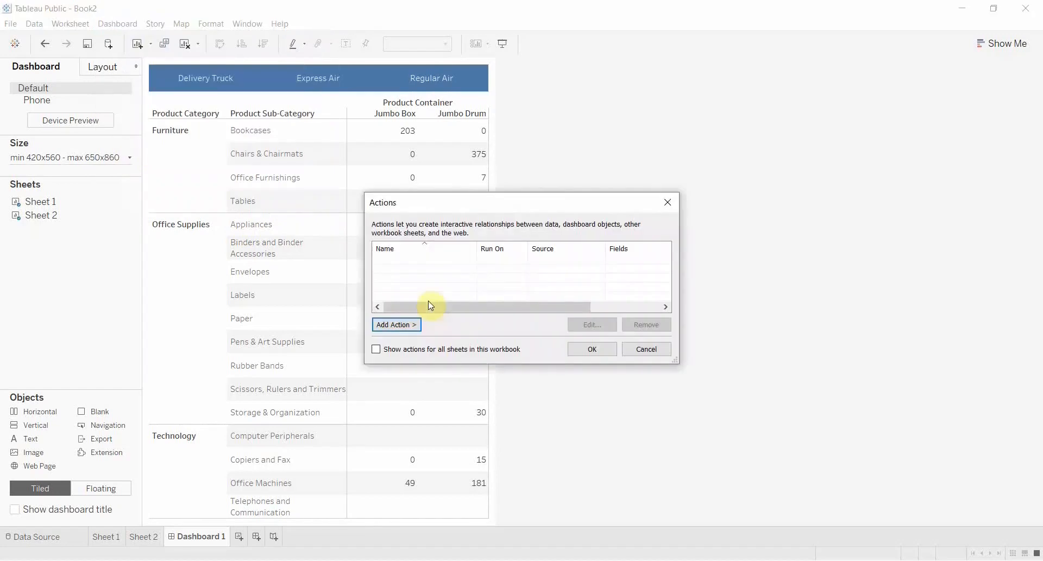
pyautogui.click(399, 325)
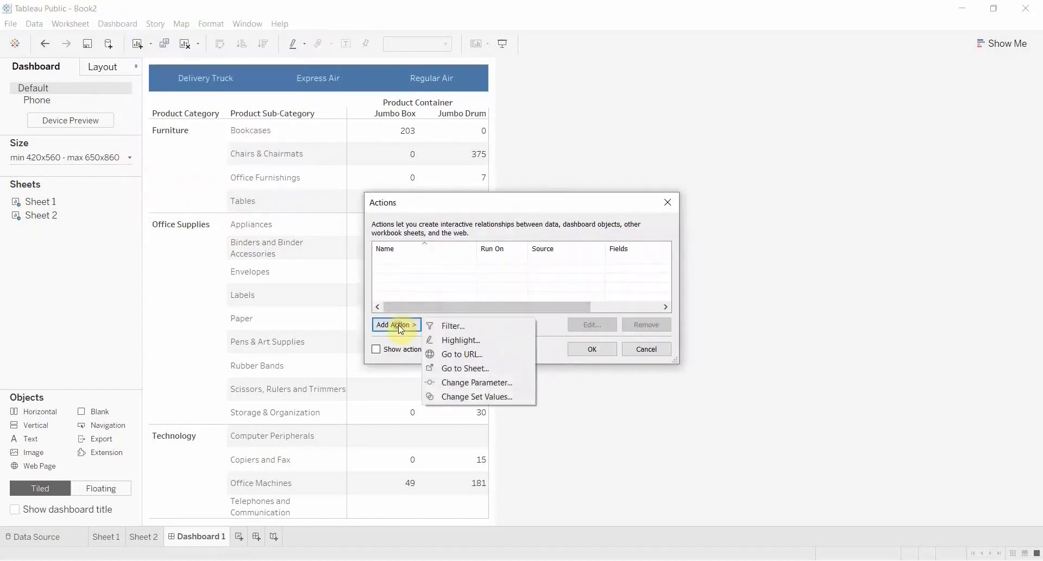
pyautogui.click(483, 397)
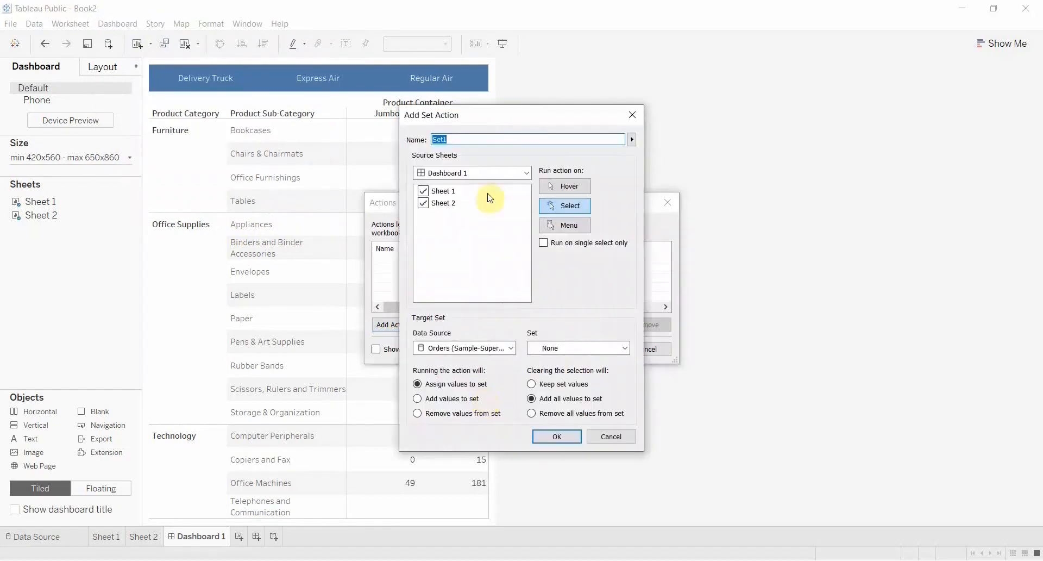
pyautogui.click(438, 193)
pyautogui.click(577, 206)
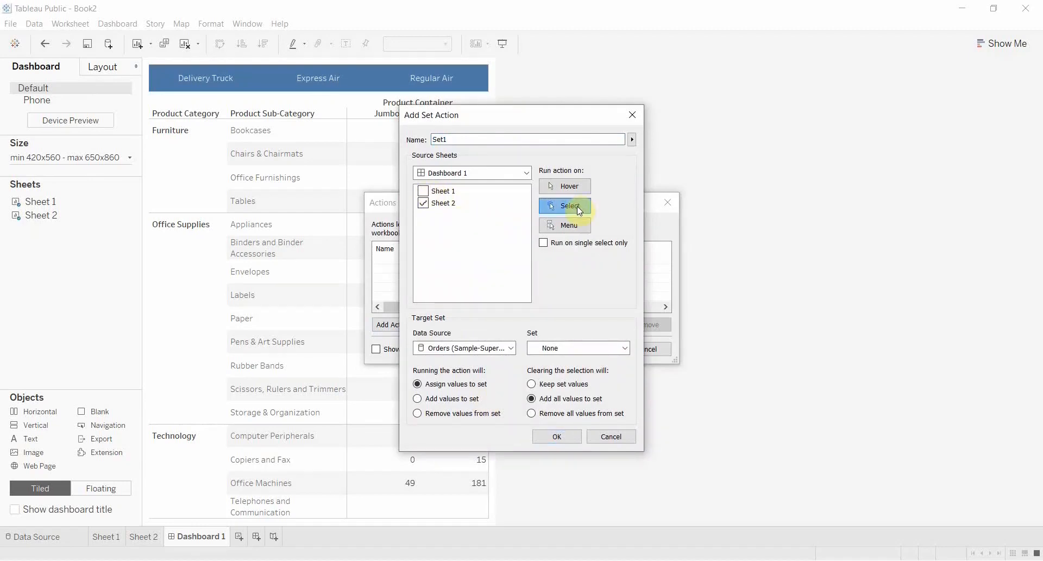
# - Target the action at Ship Mode Set, keep set values when the selection is cleared, and save the action
pyautogui.click(476, 348)
pyautogui.click(476, 348)
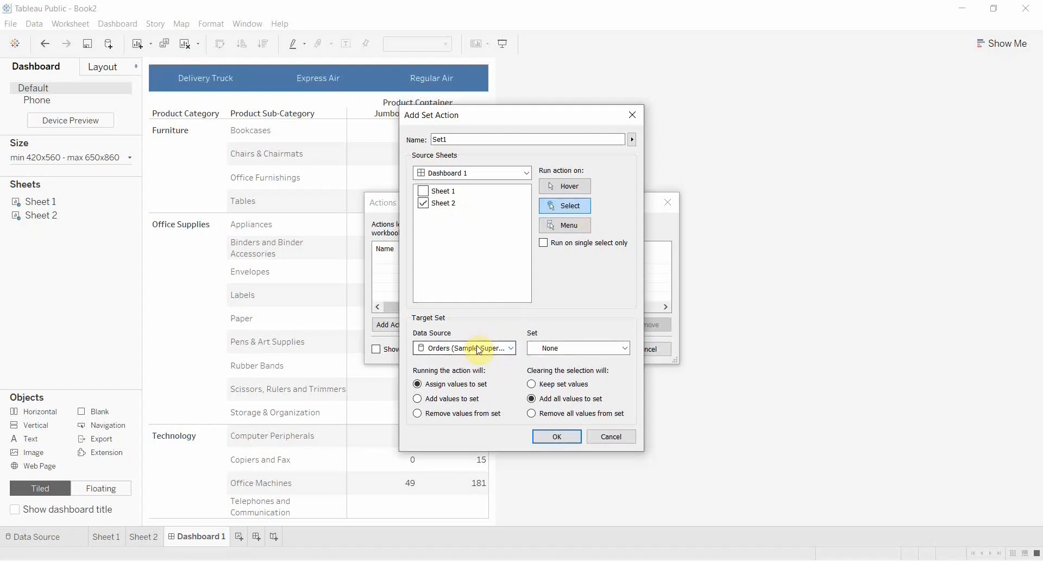
pyautogui.click(577, 348)
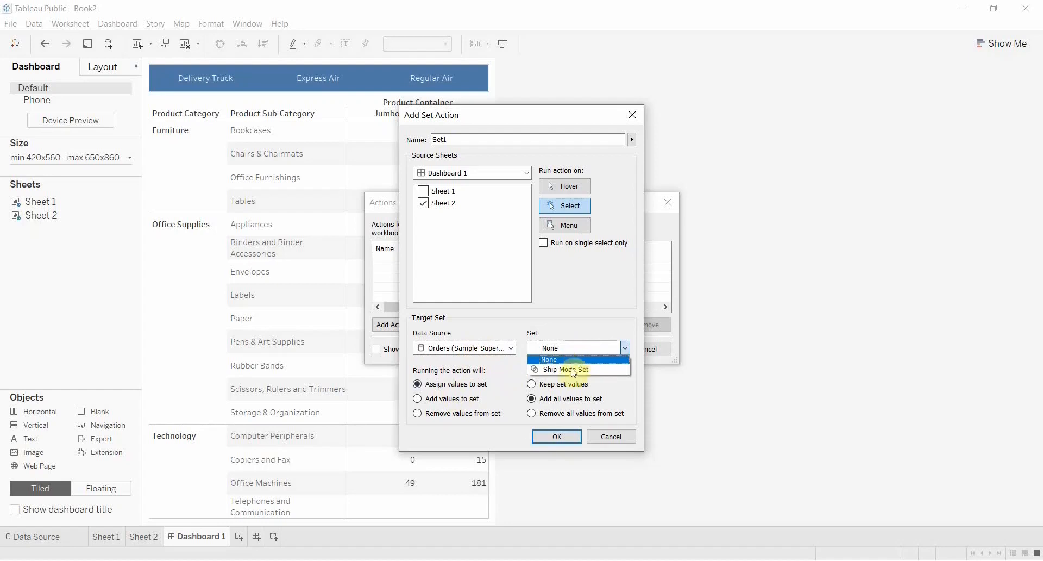
pyautogui.click(573, 370)
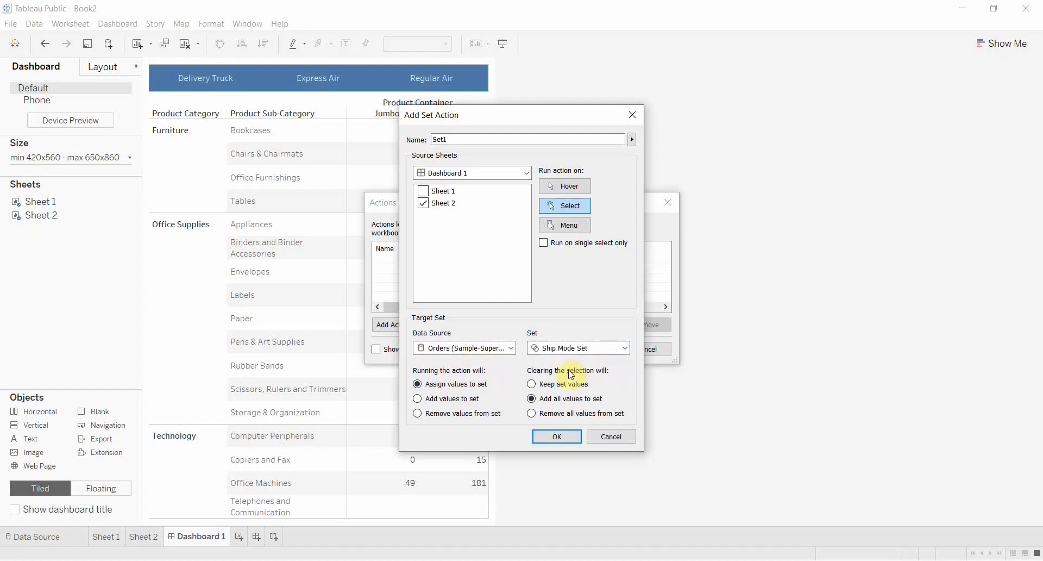
pyautogui.click(532, 385)
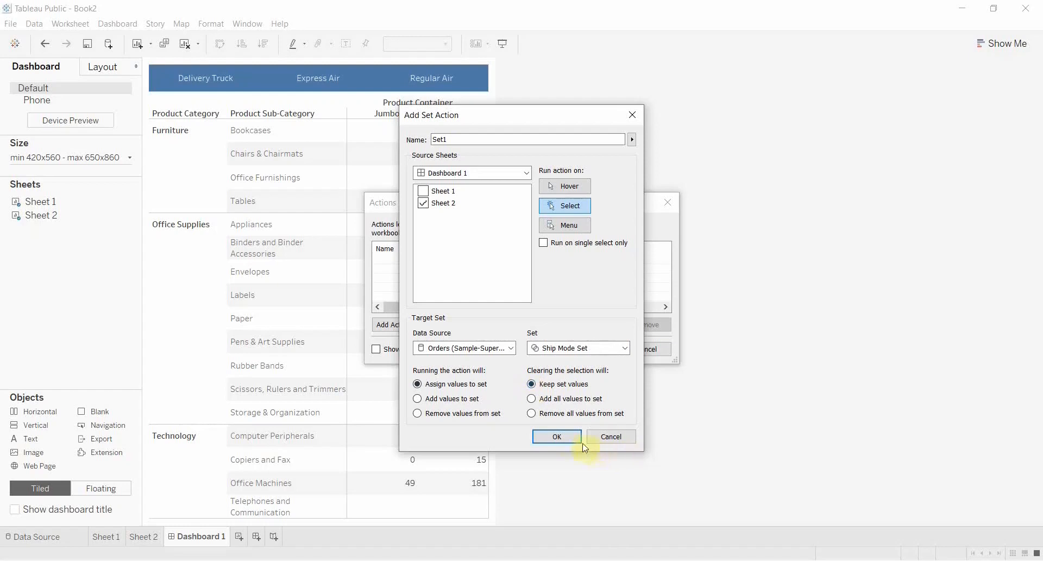
pyautogui.click(561, 437)
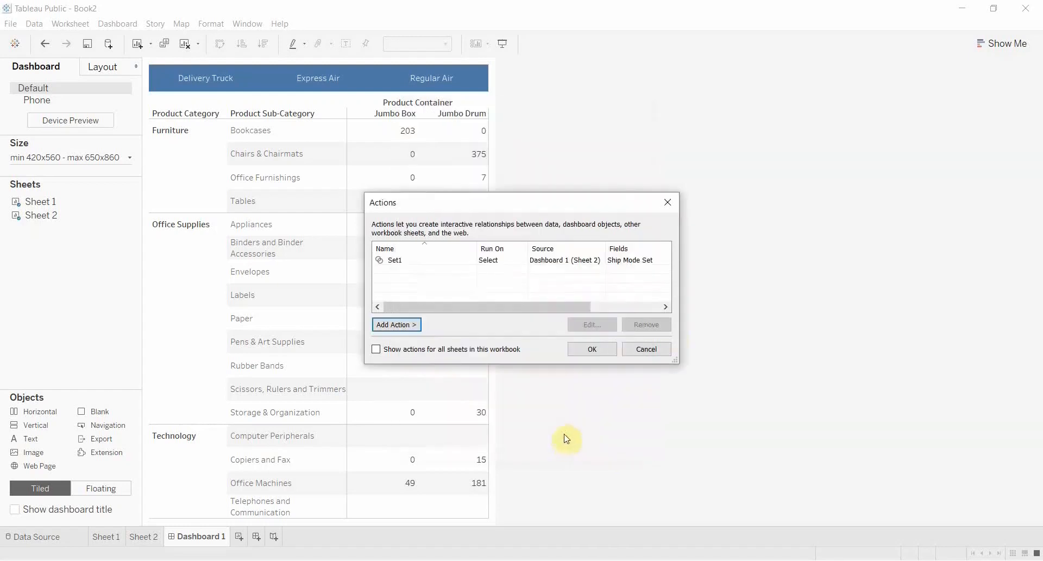
pyautogui.click(602, 352)
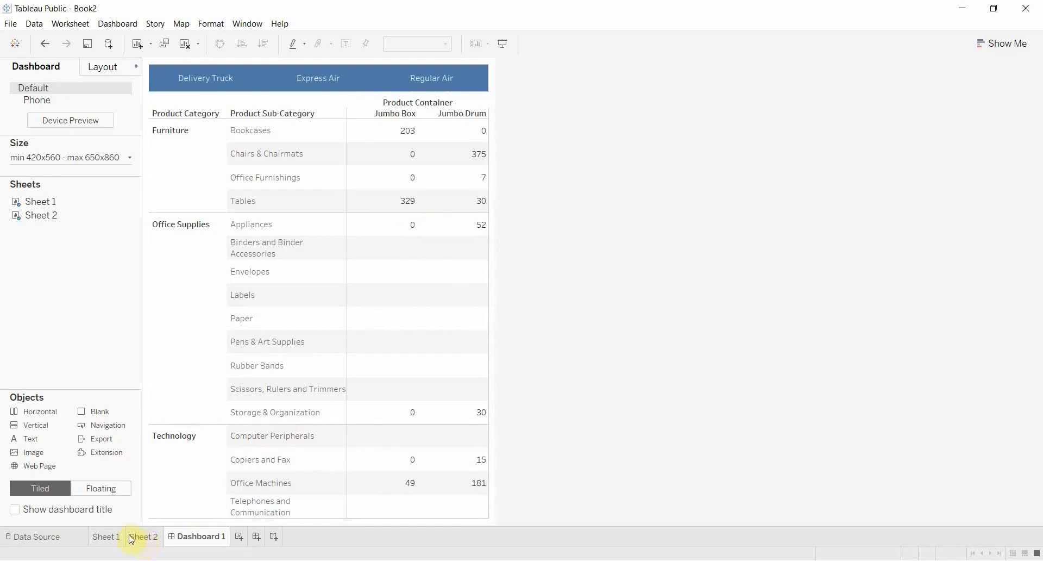
# - Start a new calculated field named "Number of Orders 2" from Sheet 1
pyautogui.click(107, 538)
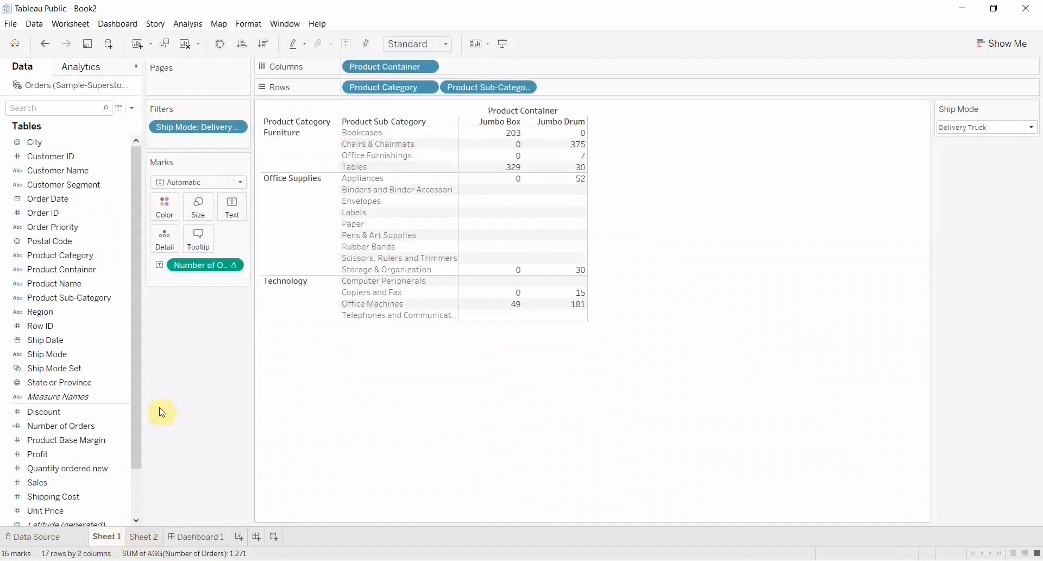
pyautogui.click(132, 108)
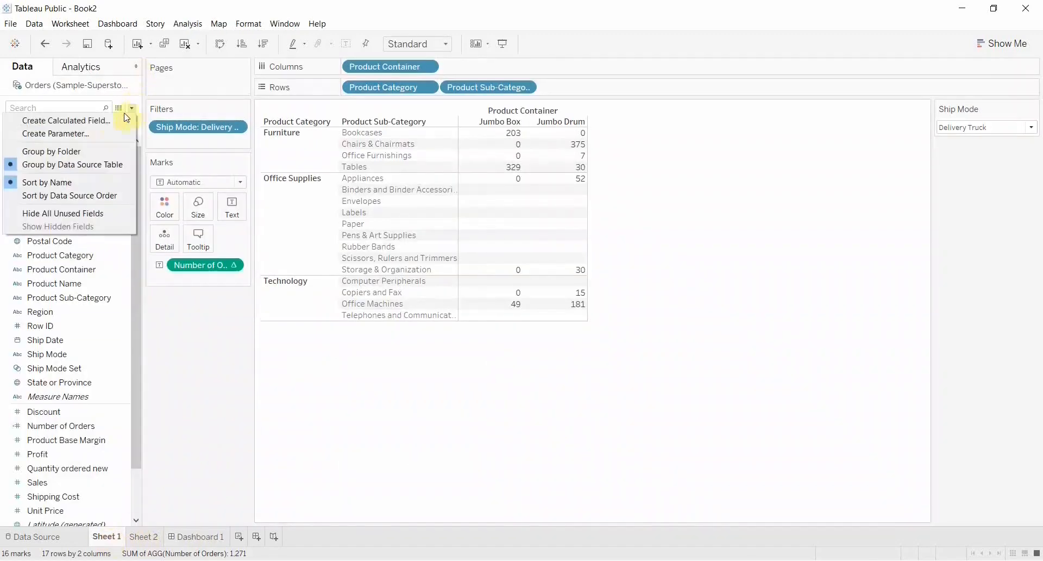
pyautogui.click(103, 119)
pyautogui.write('N')
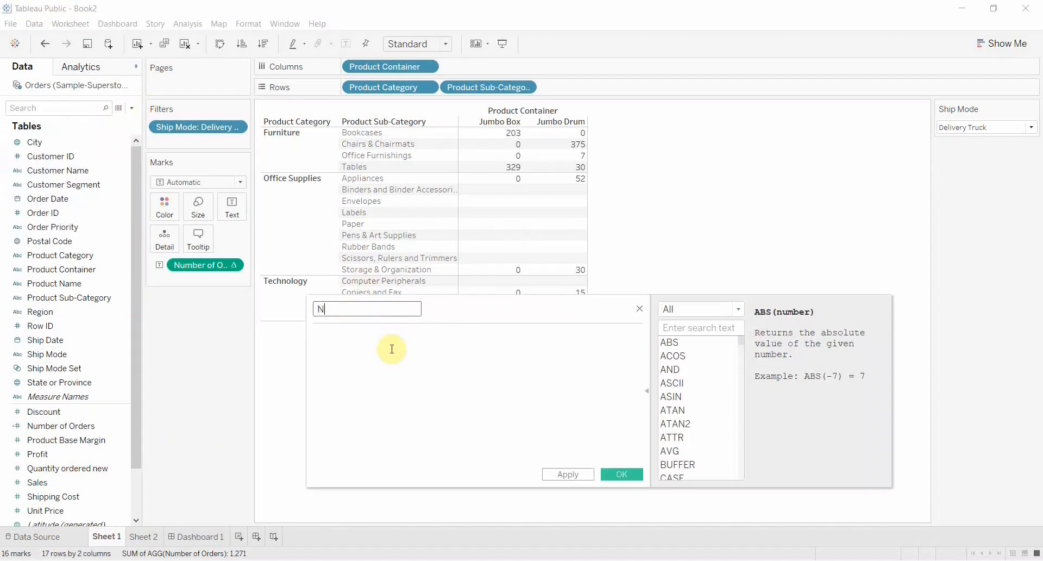
pyautogui.write('umber of Orders 2')
pyautogui.click(393, 350)
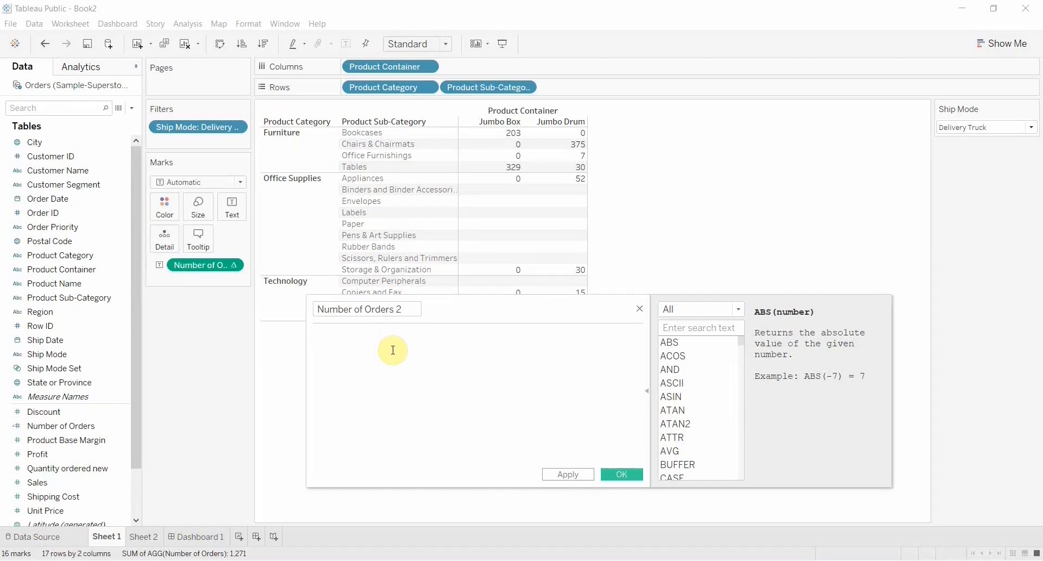
# - Enter the formula "if [Ship Mode Set] then 1 else 0 end" for the calculated field
pyautogui.write('if')
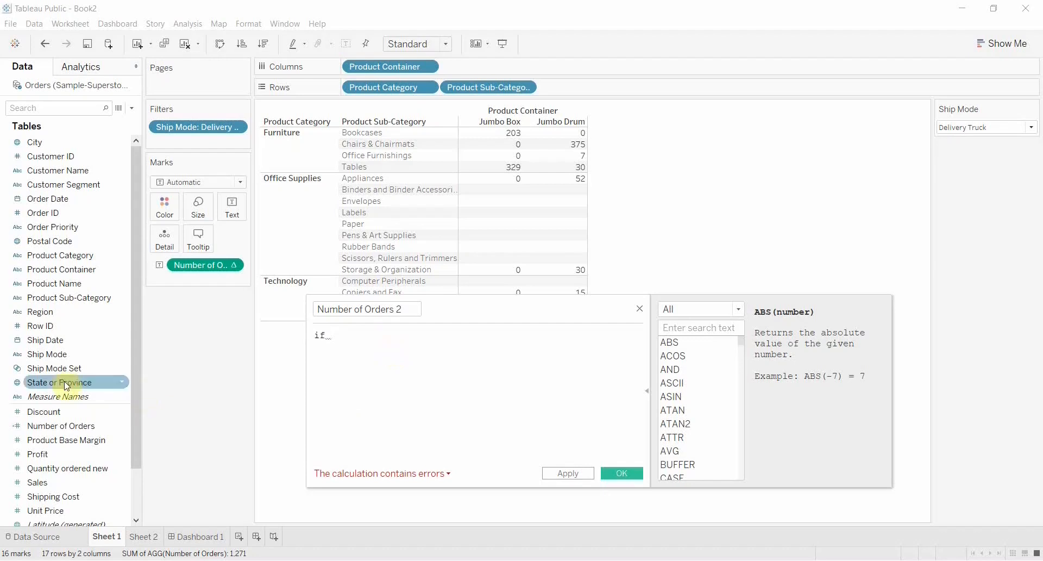
pyautogui.moveTo(50, 378); pyautogui.dragTo(398, 352)
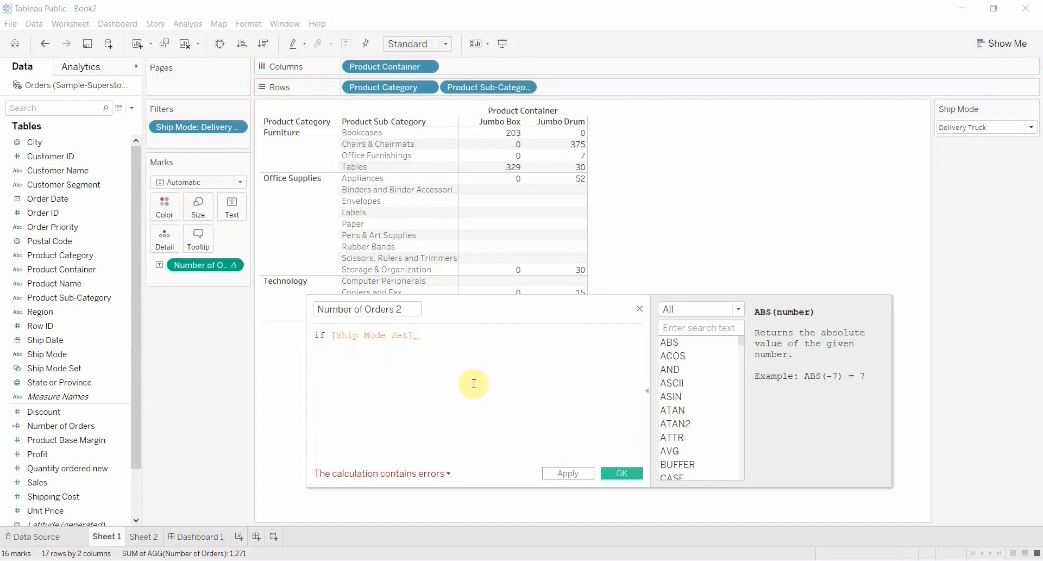
pyautogui.write('then 1 ')
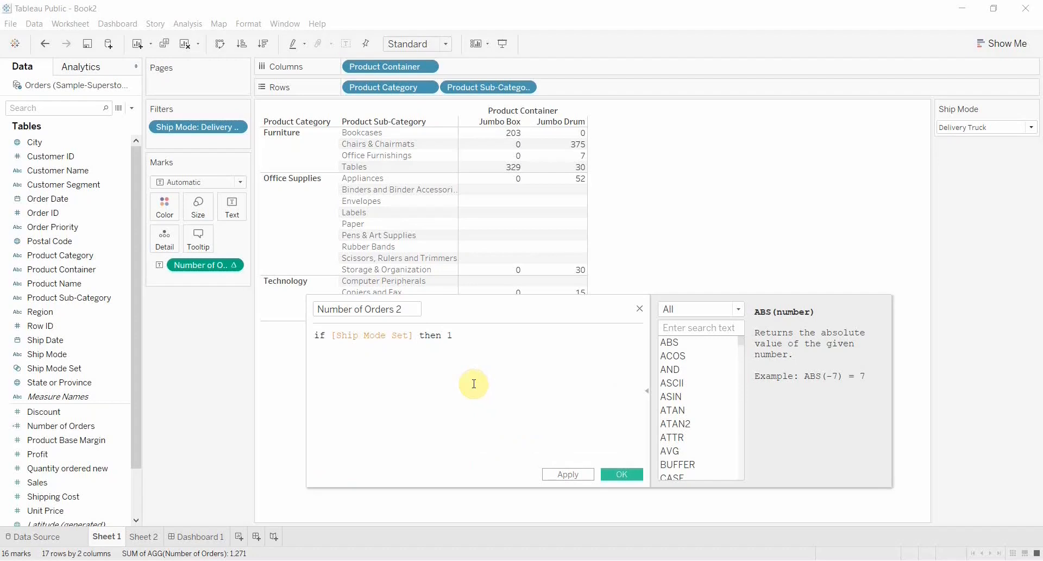
pyautogui.write('e')
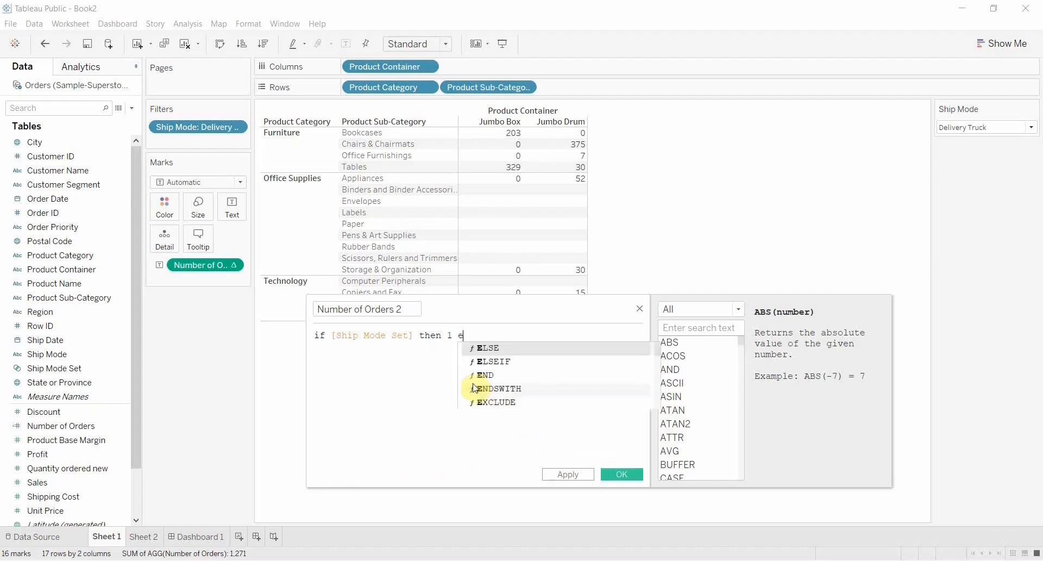
pyautogui.write('lse 0 end')
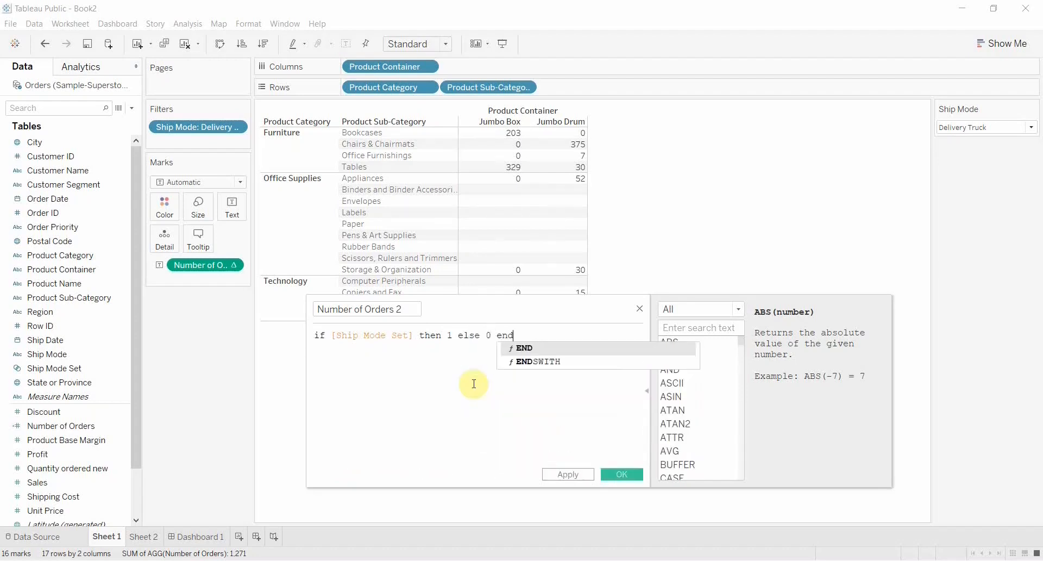
# - Wrap the whole if expression in sum( ) and save the Number of Orders 2 calculation
pyautogui.click(314, 337)
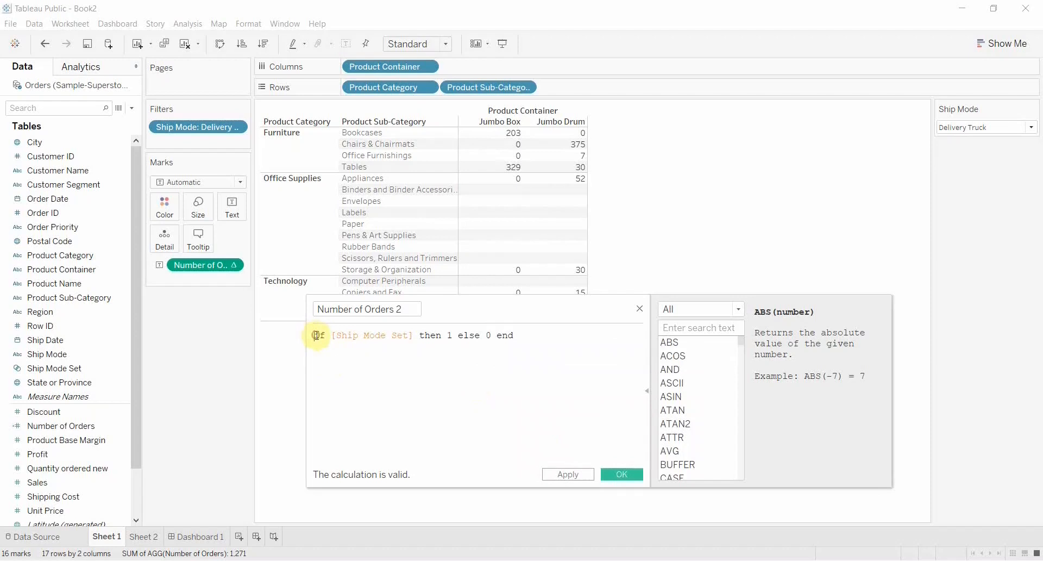
pyautogui.write('sum(')
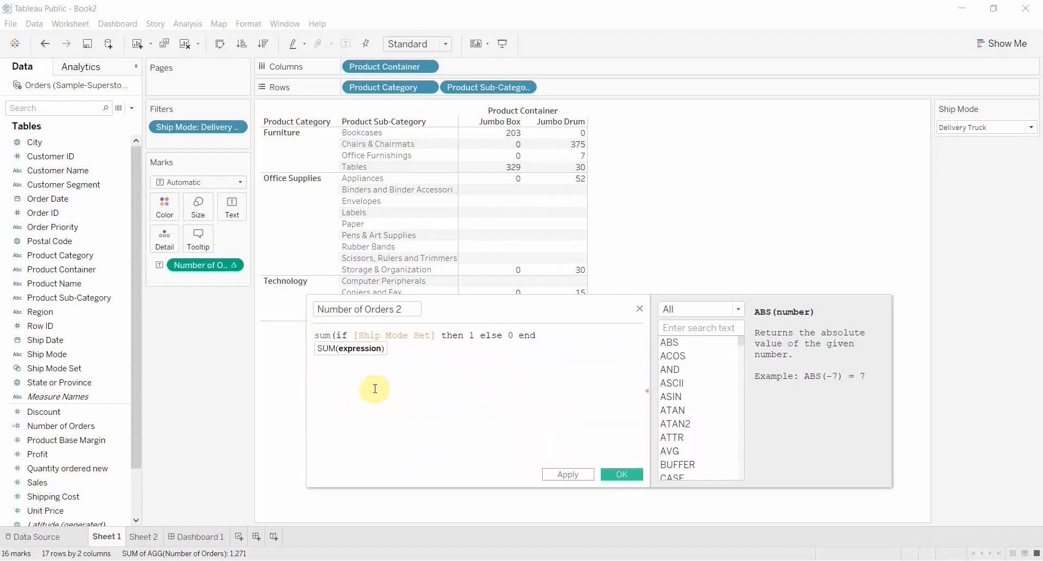
pyautogui.click(549, 339)
pyautogui.write(')')
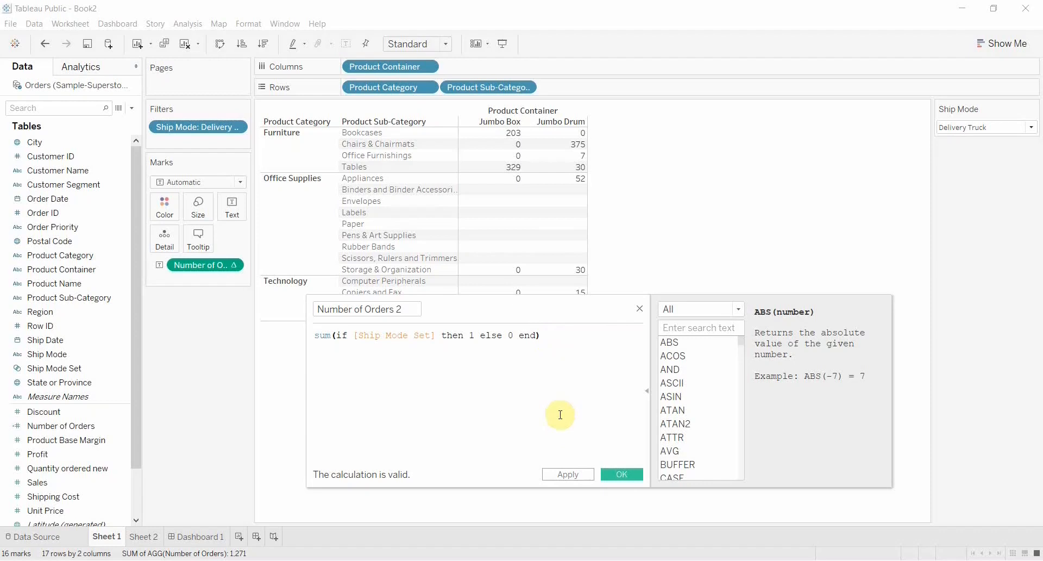
pyautogui.click(565, 476)
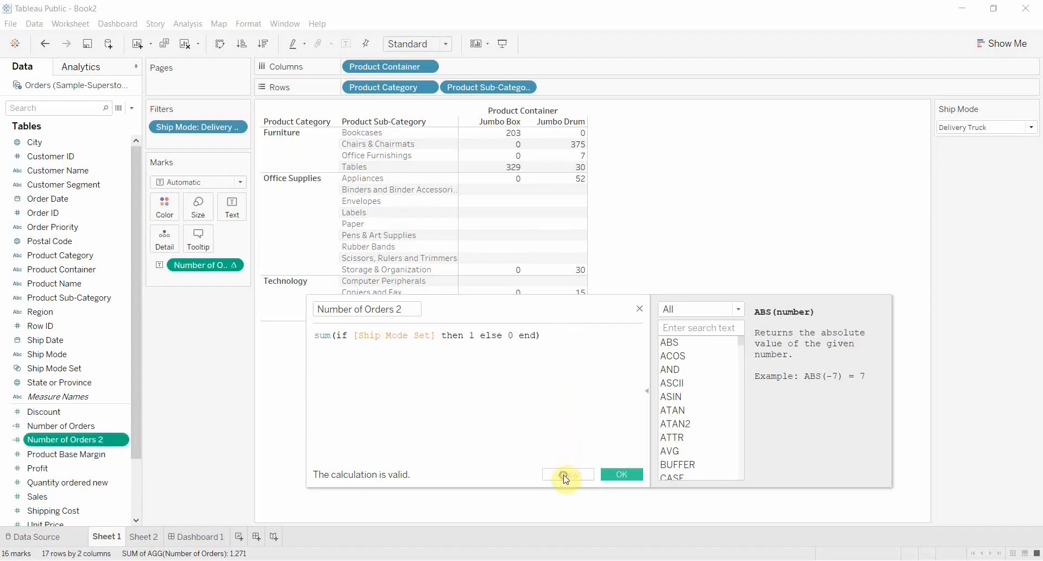
pyautogui.click(622, 474)
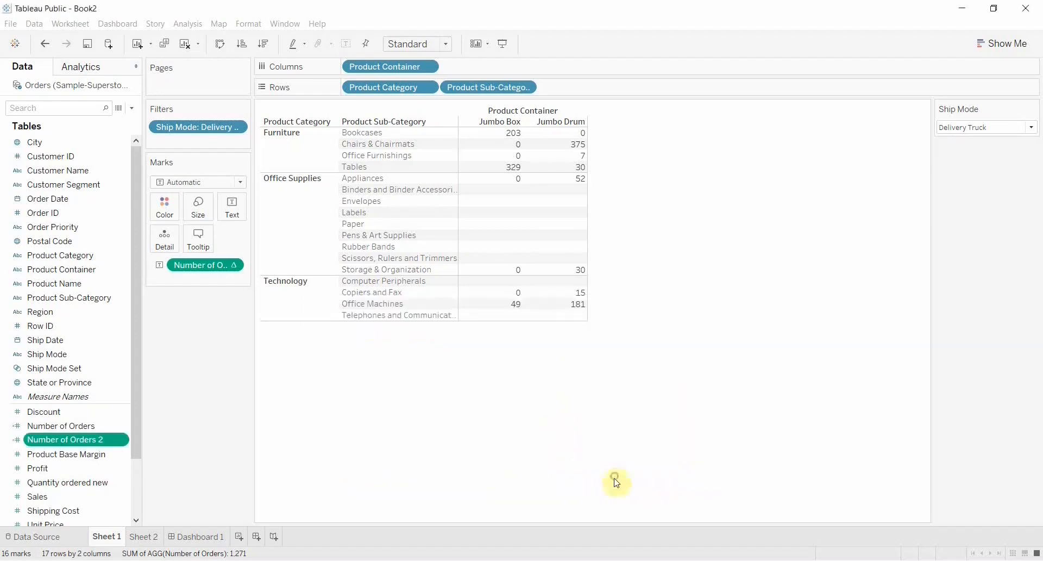
# - Replace Number of Orders with Number of Orders 2 as the text values of the Sheet 1 table
pyautogui.moveTo(54, 441); pyautogui.dragTo(223, 213)
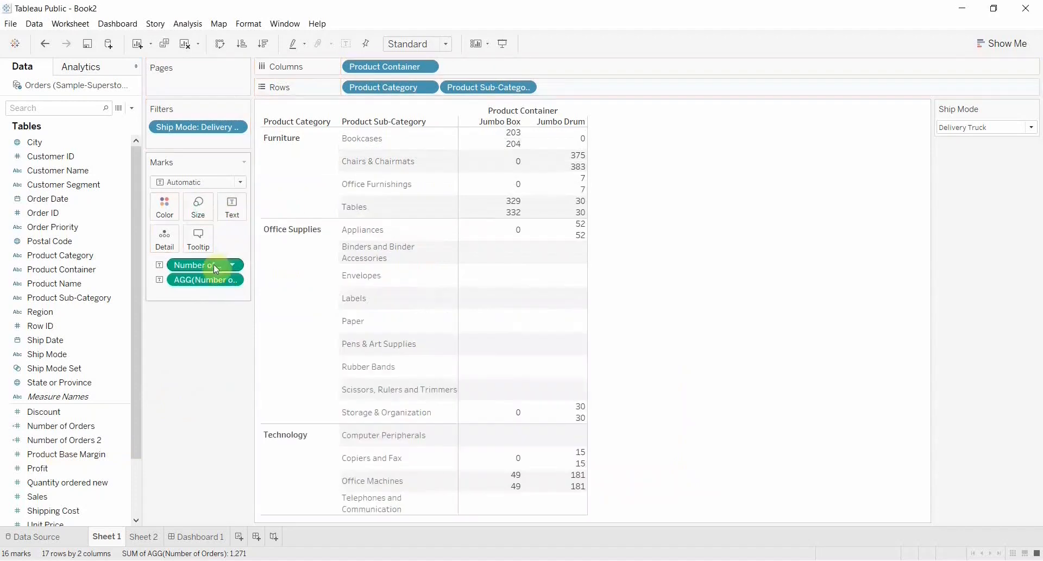
pyautogui.moveTo(214, 264); pyautogui.dragTo(205, 345)
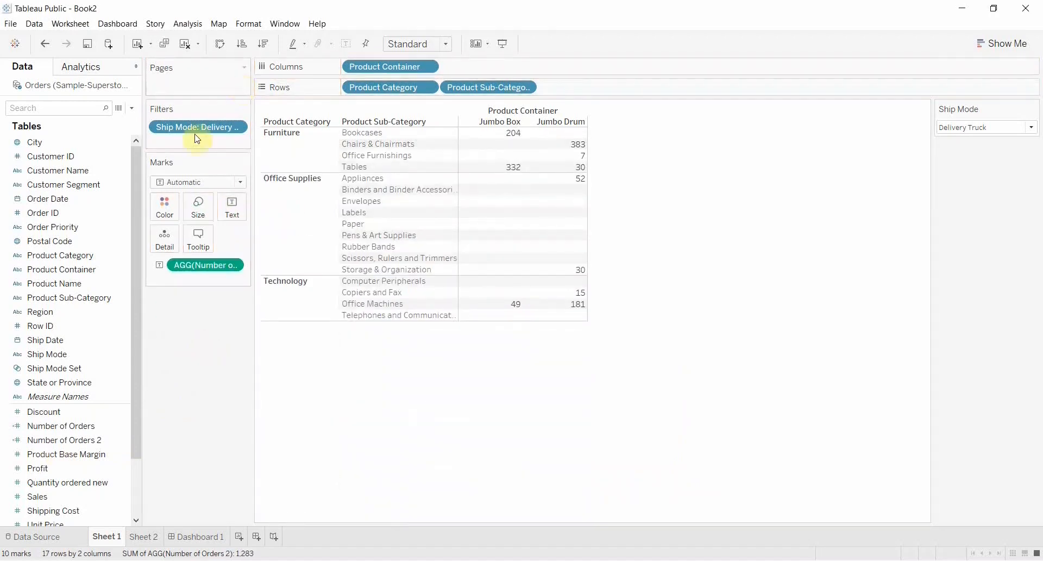
# - Remove the Ship Mode filter and the Product Container column field from Sheet 1
pyautogui.moveTo(194, 128); pyautogui.dragTo(177, 388)
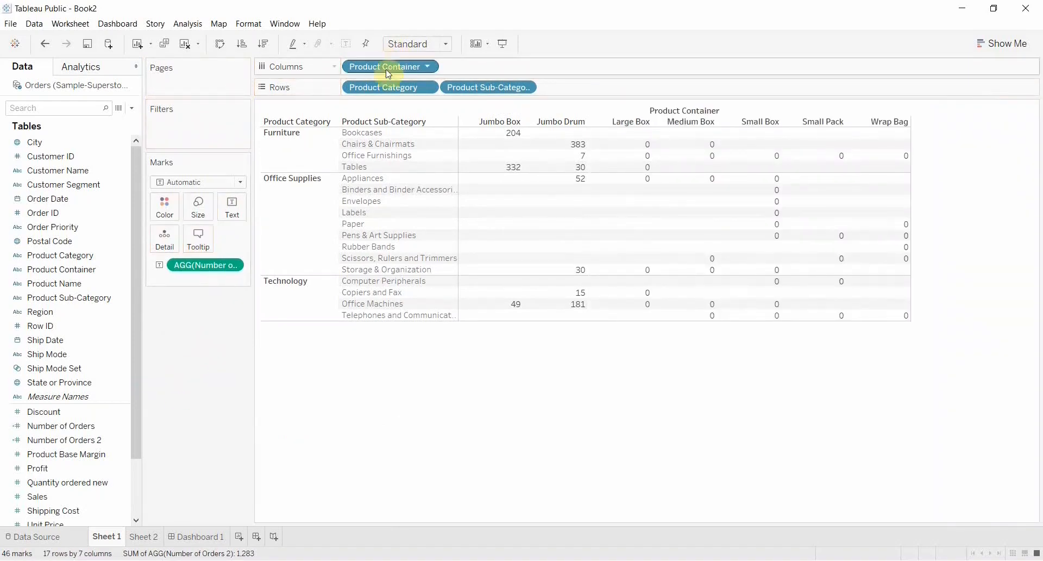
pyautogui.moveTo(387, 67); pyautogui.dragTo(84, 387)
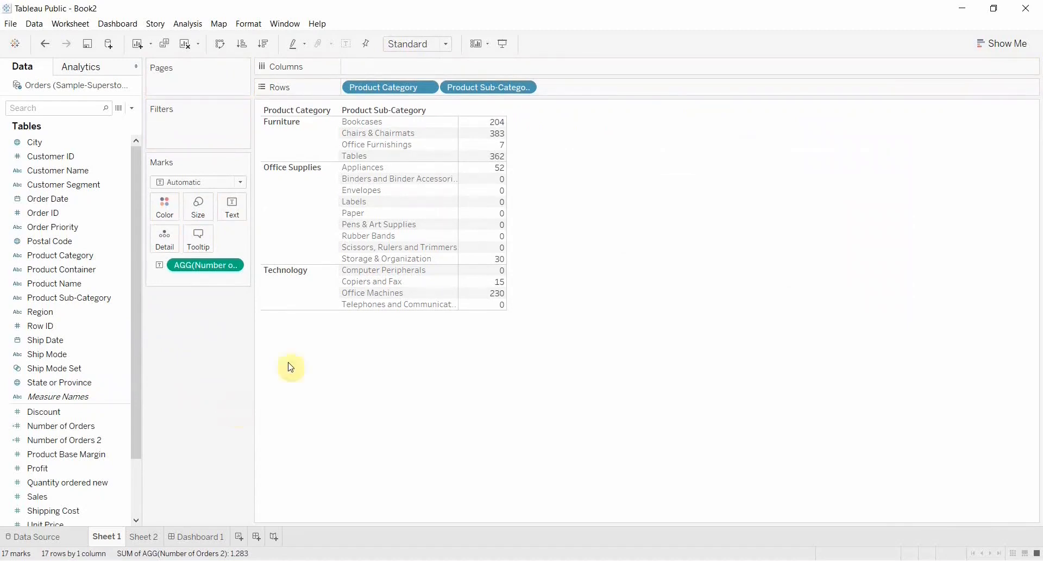
pyautogui.moveTo(496, 200)
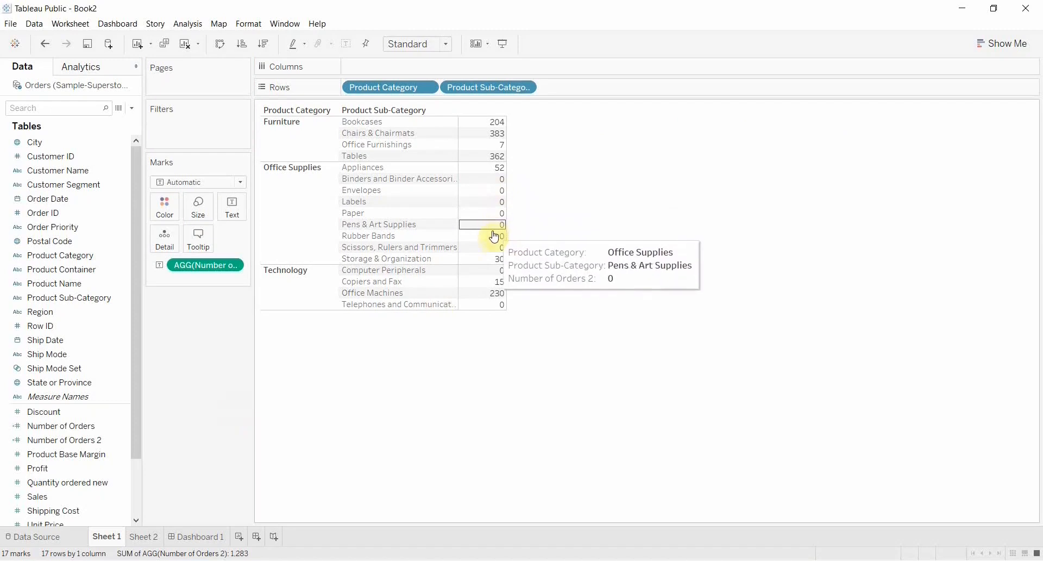
pyautogui.moveTo(495, 170)
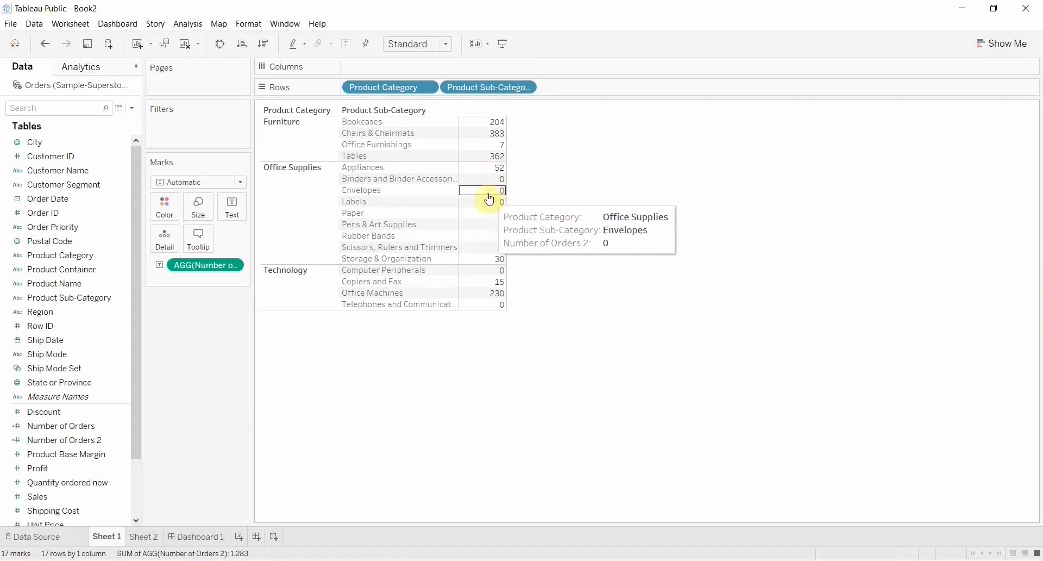
pyautogui.moveTo(468, 251)
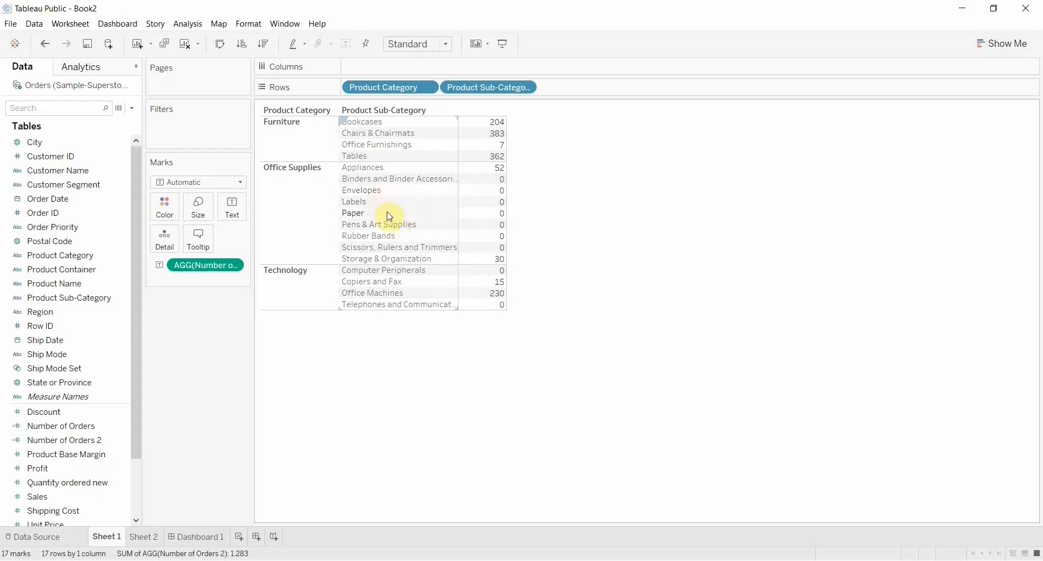
# - Test the set action on Dashboard 1 by selecting the Delivery Truck and Express Air buttons in turn
pyautogui.click(194, 542)
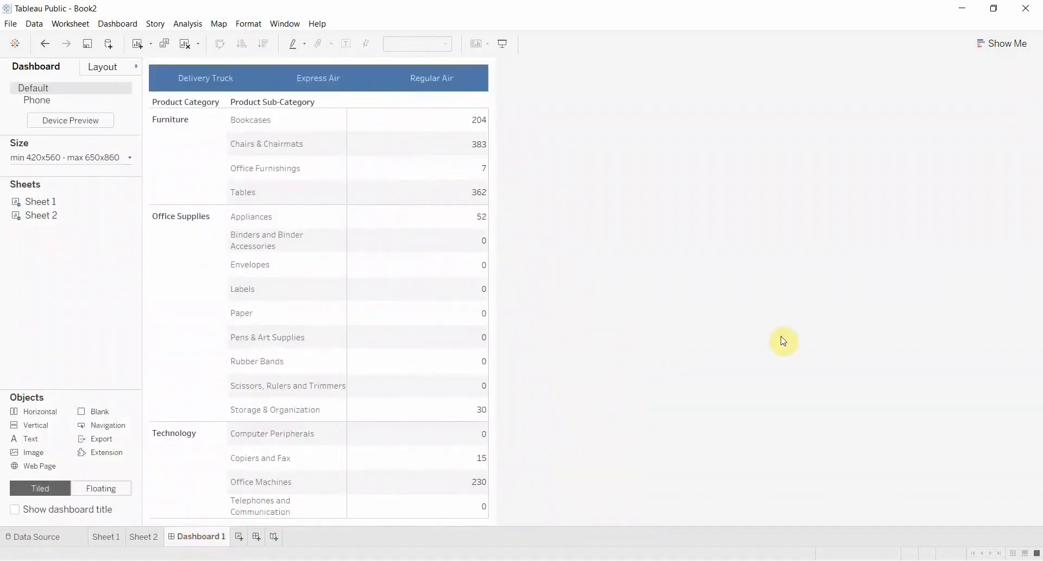
pyautogui.click(212, 80)
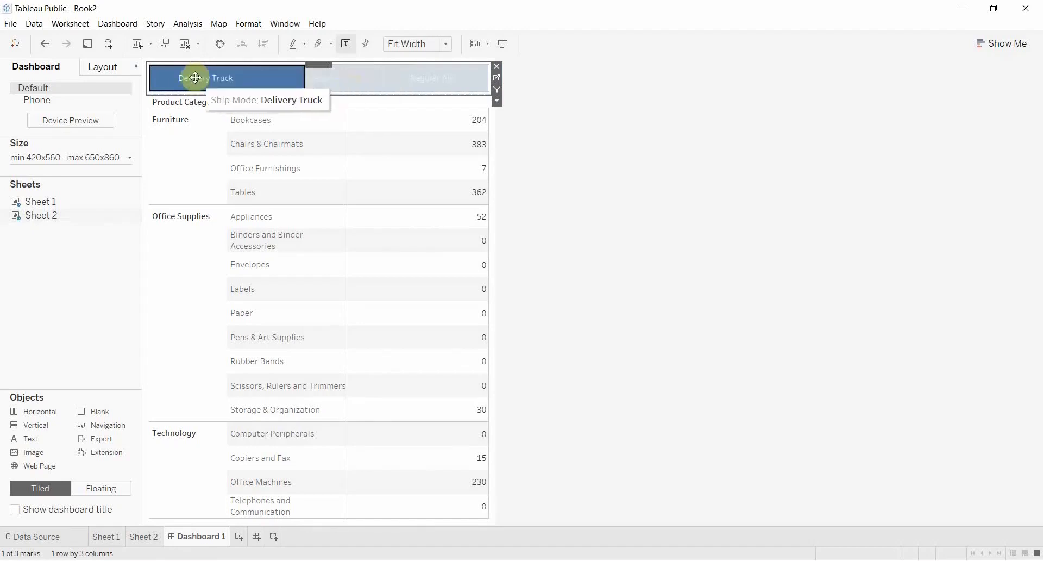
pyautogui.click(320, 78)
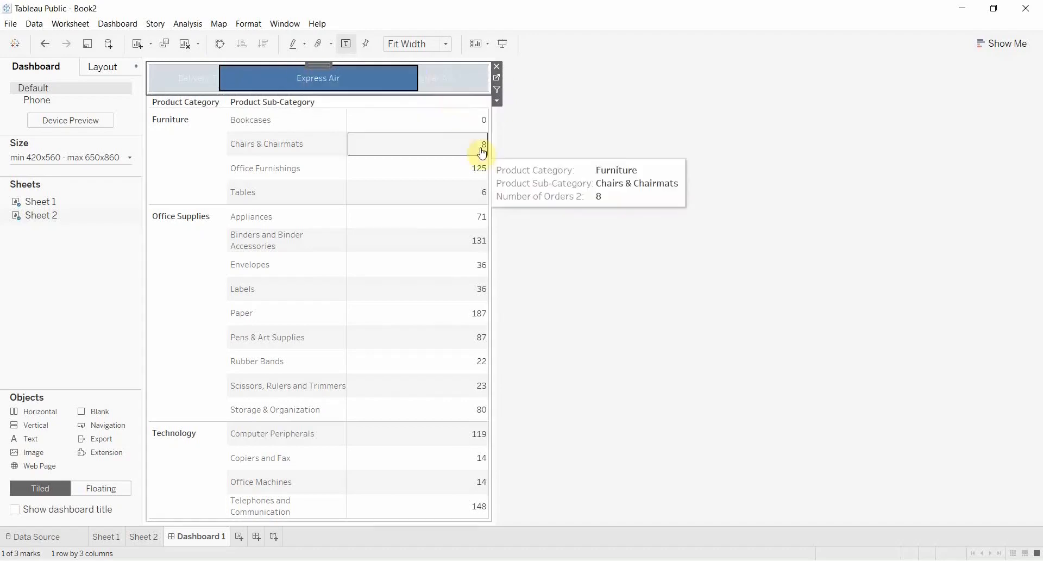
# - Select Regular Air on the dashboard, and reduce the size of the Ship Mode square marks on Sheet 2
pyautogui.click(439, 78)
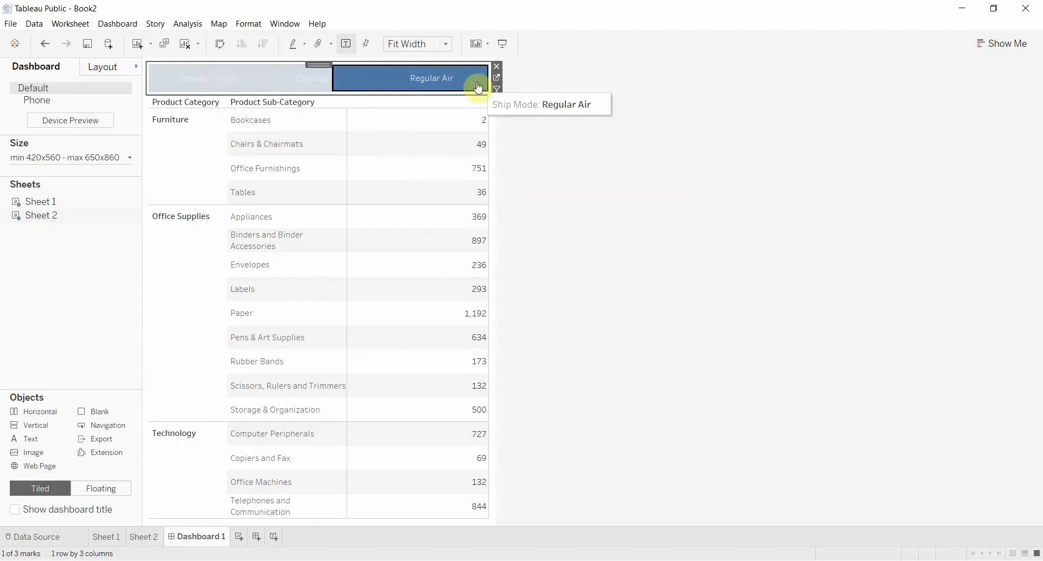
pyautogui.click(496, 77)
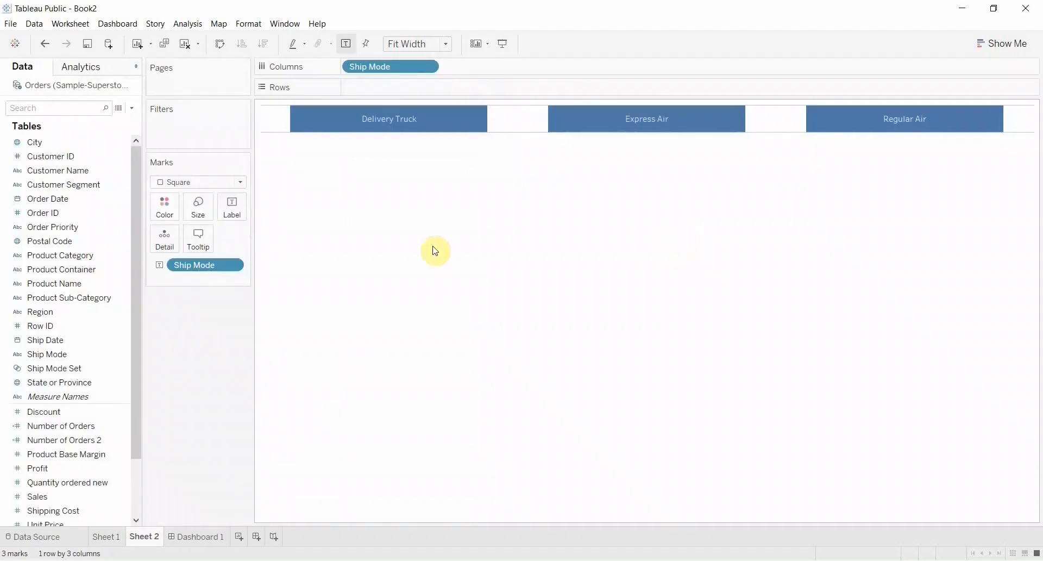
pyautogui.click(199, 208)
pyautogui.moveTo(283, 239); pyautogui.dragTo(258, 239)
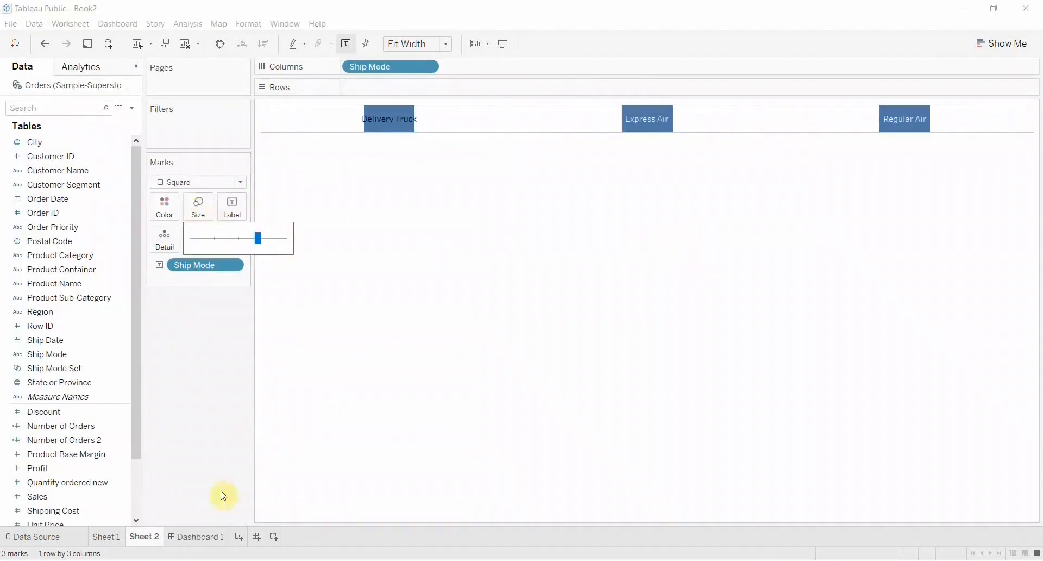
# - Test the resized buttons on Dashboard 1 with Express Air, Delivery Truck and Express Air together, and Delivery Truck alone, finishing with the selection cleared
pyautogui.click(199, 537)
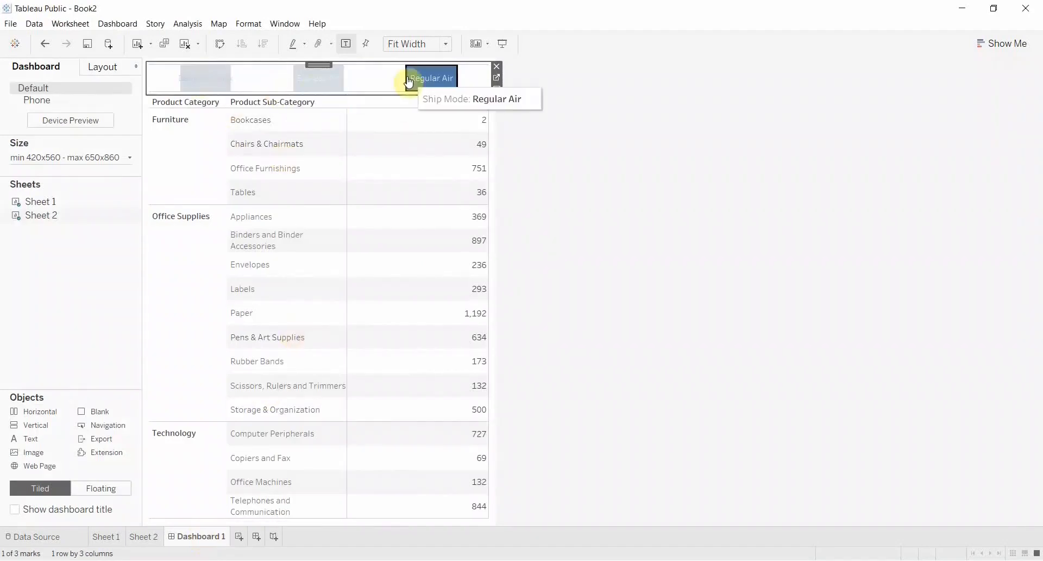
pyautogui.moveTo(296, 78); pyautogui.dragTo(311, 82)
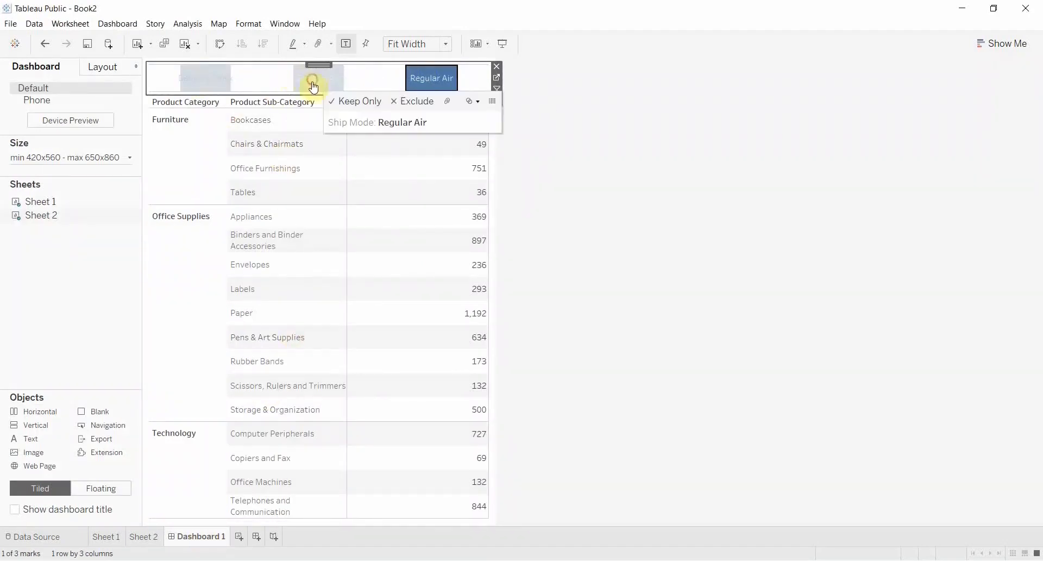
pyautogui.click(313, 81)
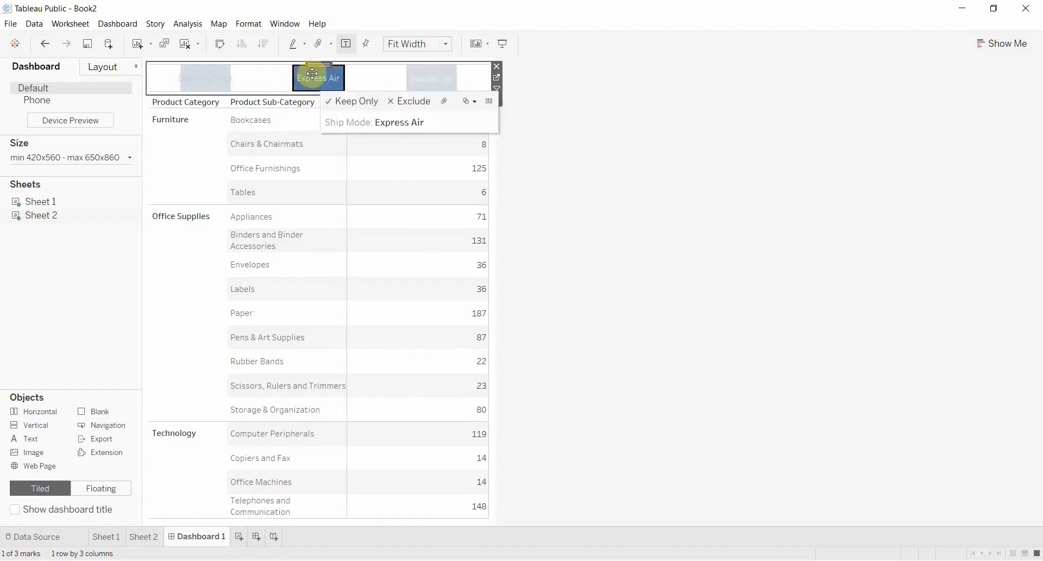
pyautogui.click(309, 81)
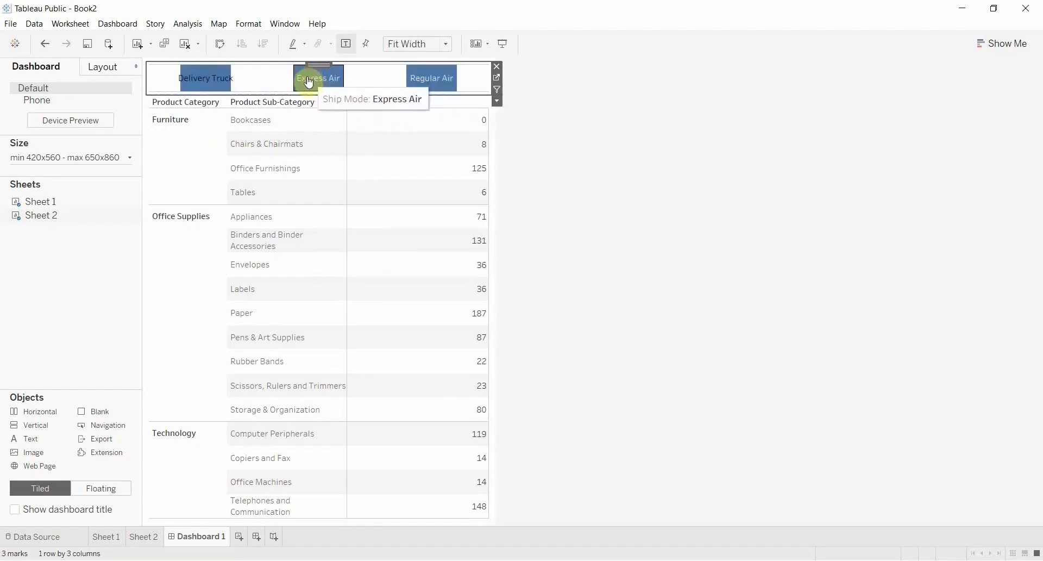
pyautogui.moveTo(319, 64); pyautogui.dragTo(365, 90)
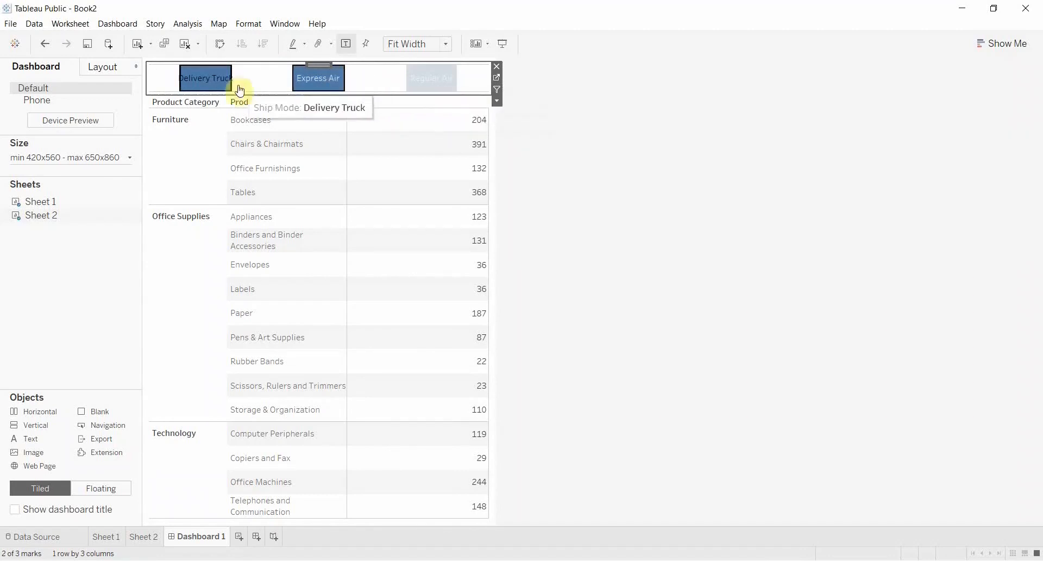
pyautogui.click(198, 73)
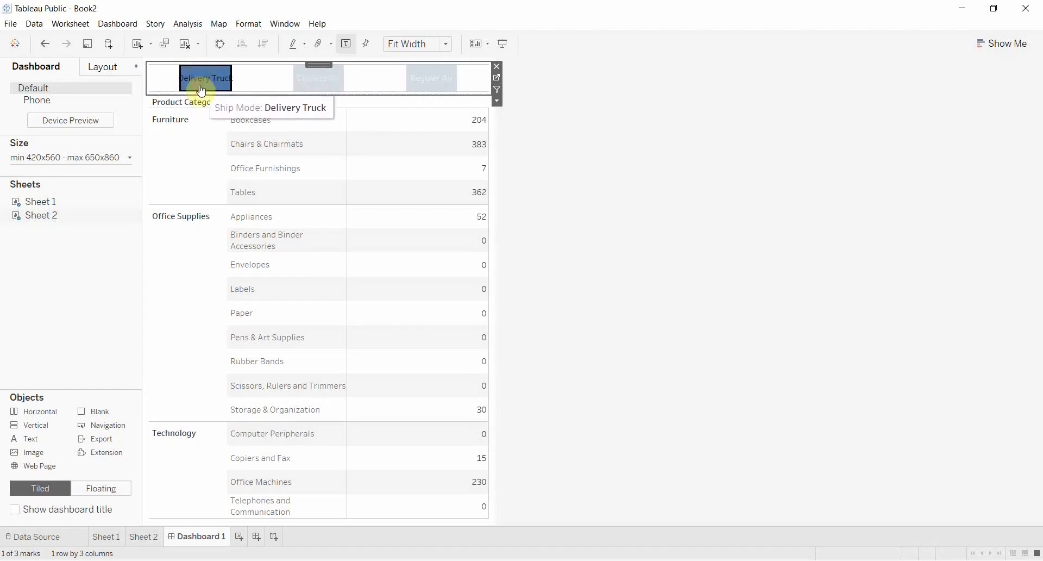
pyautogui.click(202, 91)
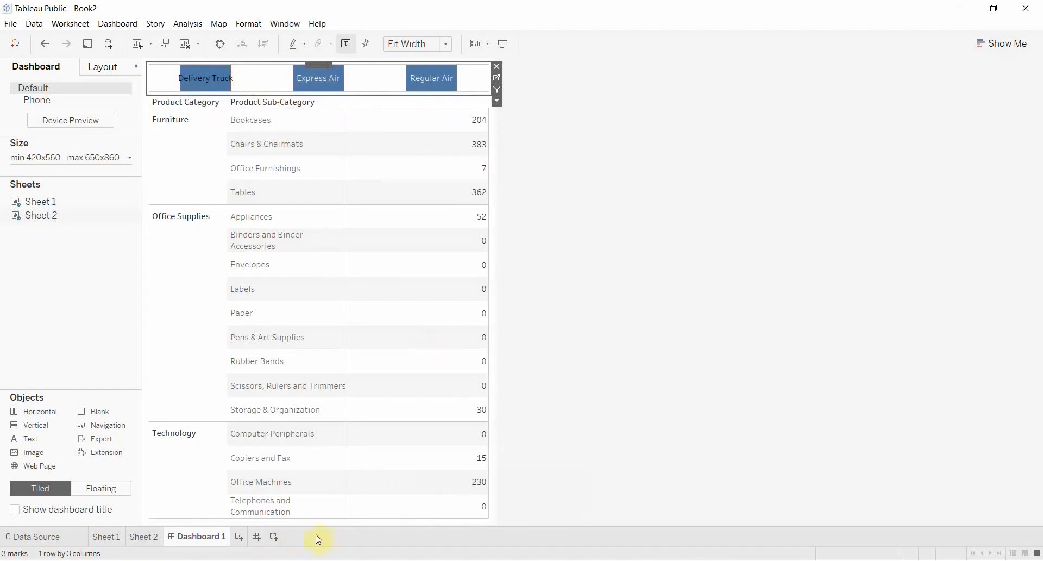
# - Create a new worksheet and filter it by Ship Mode Set
pyautogui.click(240, 538)
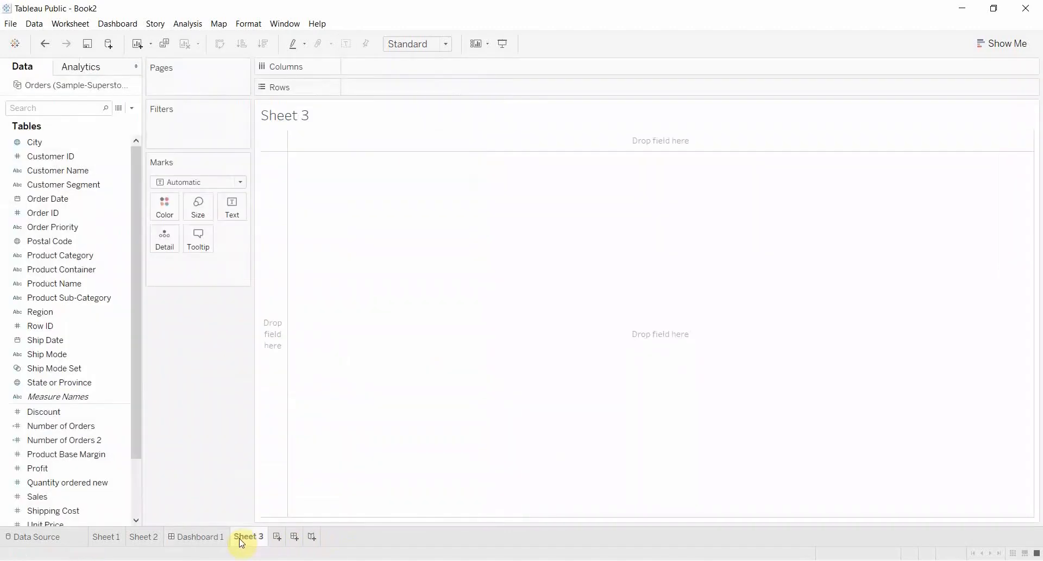
pyautogui.click(63, 370)
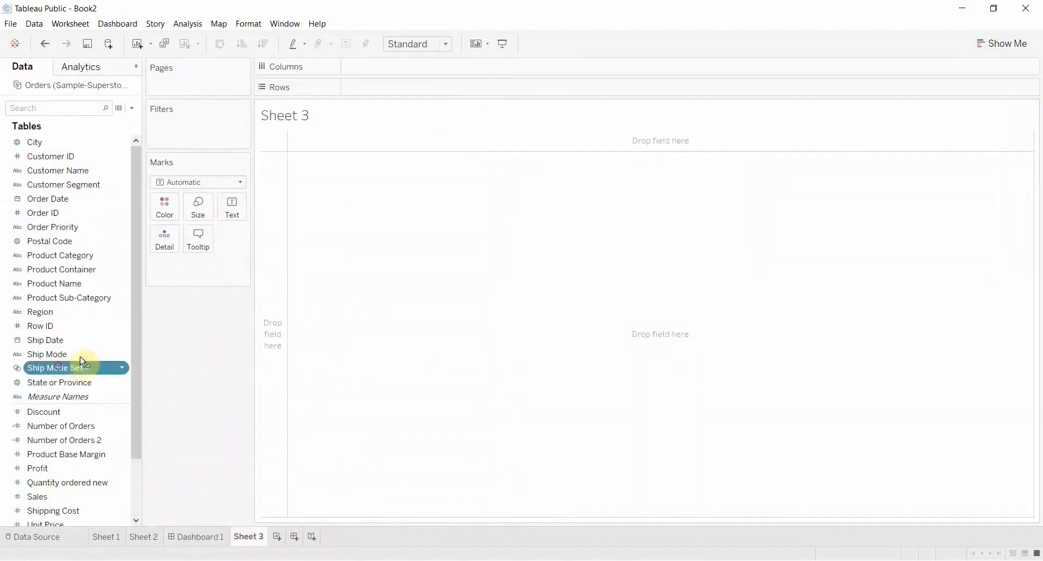
pyautogui.moveTo(63, 370); pyautogui.dragTo(193, 131)
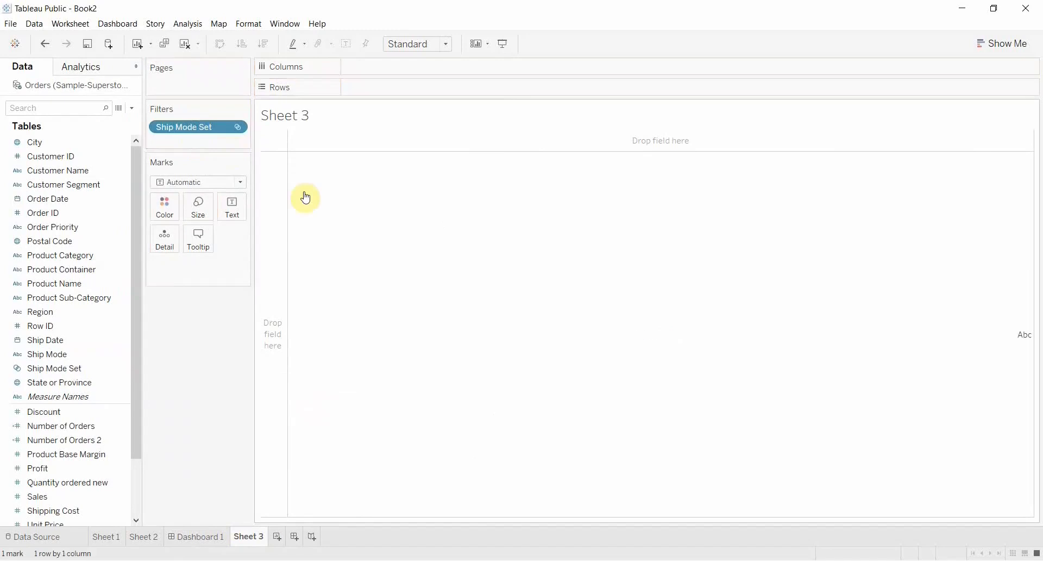
# - Build the Sheet 3 rows from Order ID with all members, Product Category and Product Sub-Category
pyautogui.click(74, 300)
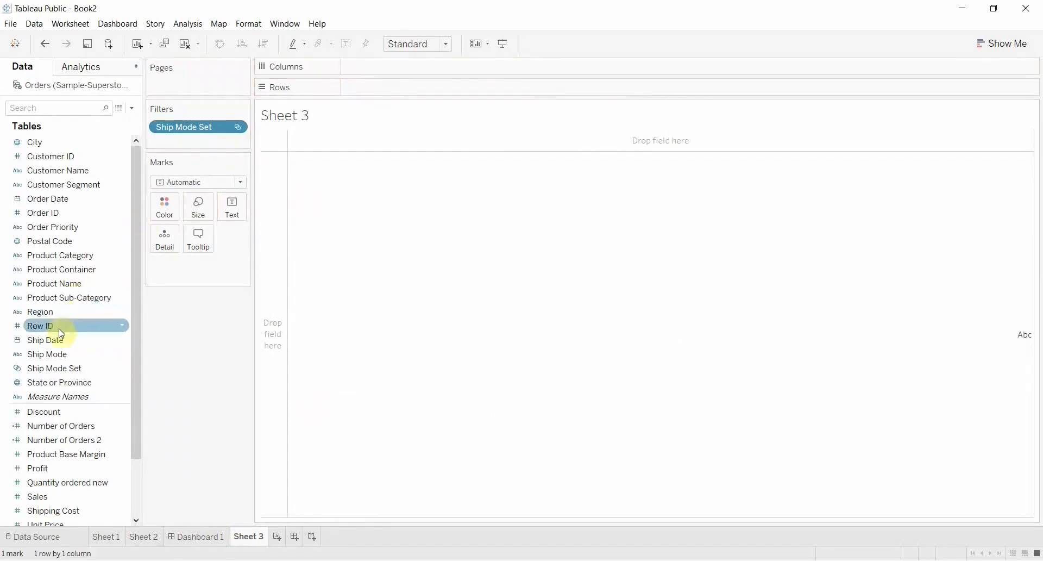
pyautogui.moveTo(62, 213); pyautogui.dragTo(389, 89)
pyautogui.click(519, 278)
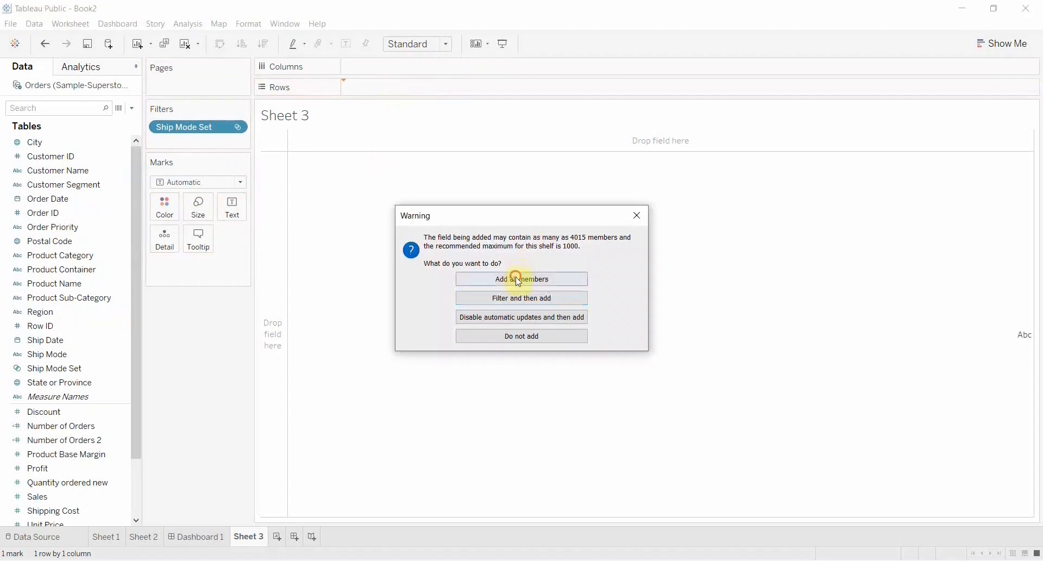
pyautogui.click(63, 255)
pyautogui.moveTo(63, 259); pyautogui.dragTo(464, 87)
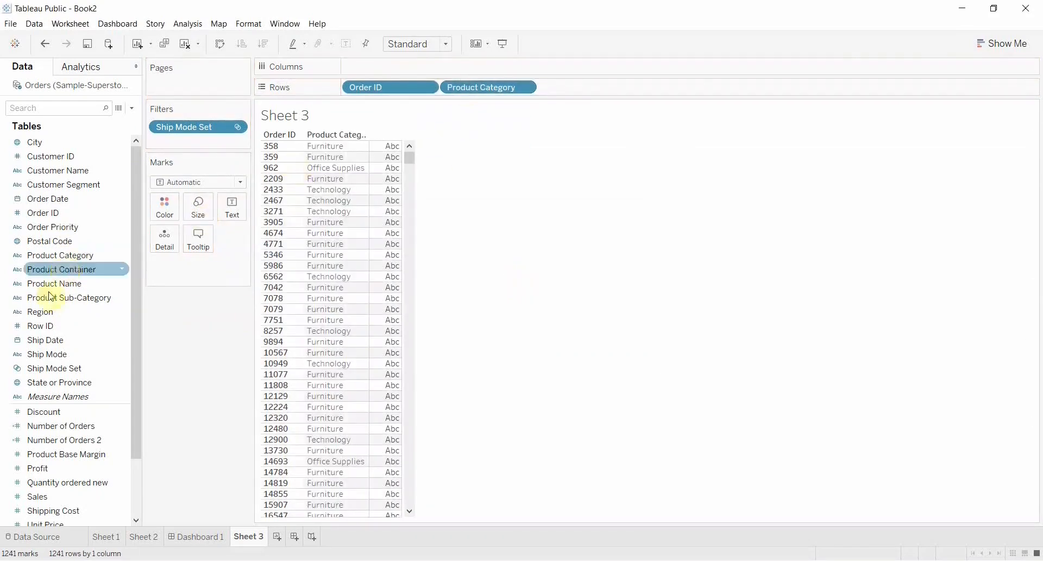
pyautogui.moveTo(44, 302); pyautogui.dragTo(570, 93)
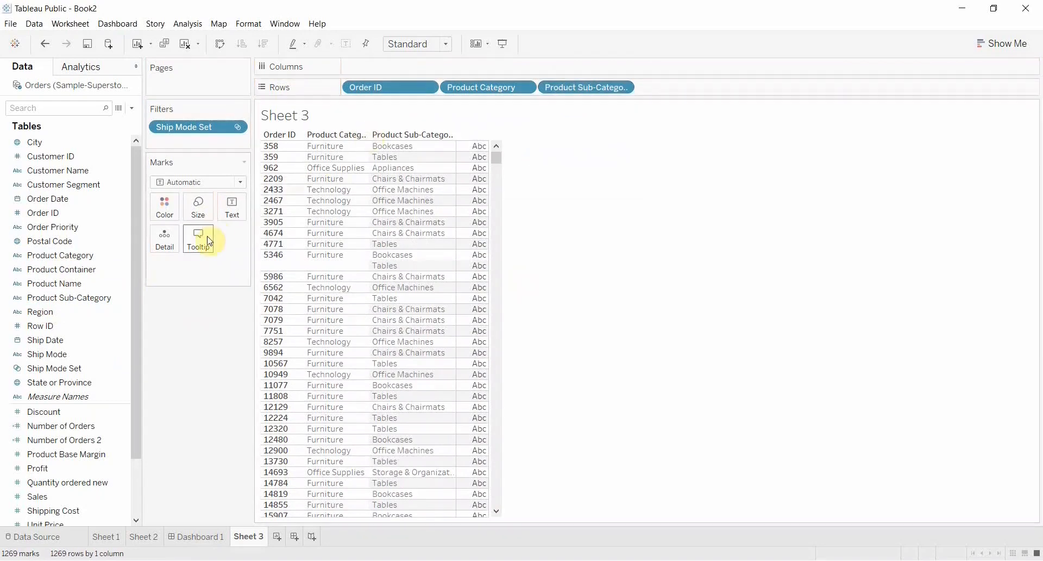
# - Widen the data pane and add Ship Mode and the In/Out membership of Ship Mode Set to the Sheet 3 rows
pyautogui.click(142, 333)
pyautogui.moveTo(252, 349); pyautogui.dragTo(252, 349)
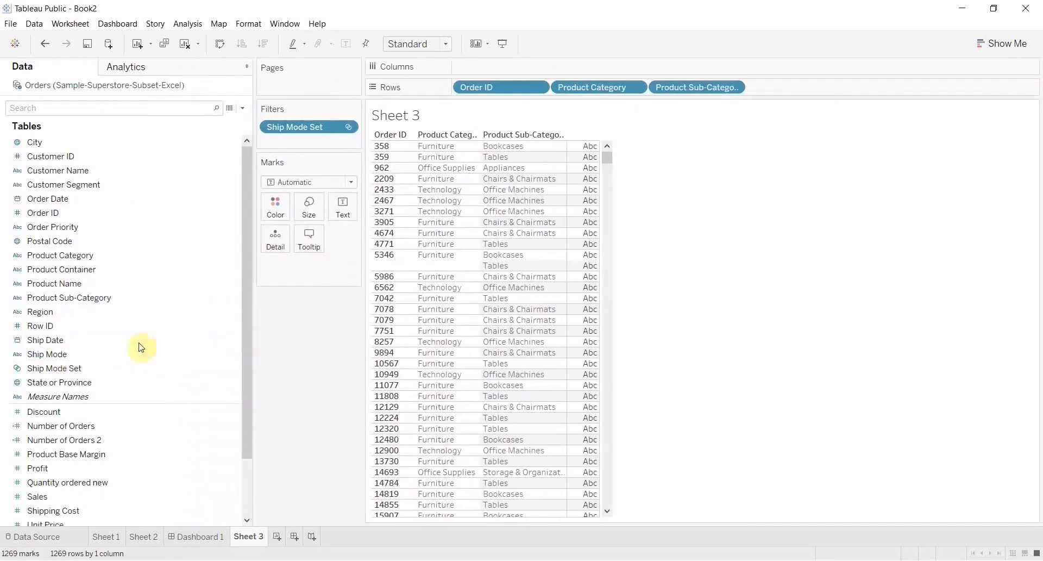
pyautogui.moveTo(63, 354); pyautogui.dragTo(761, 88)
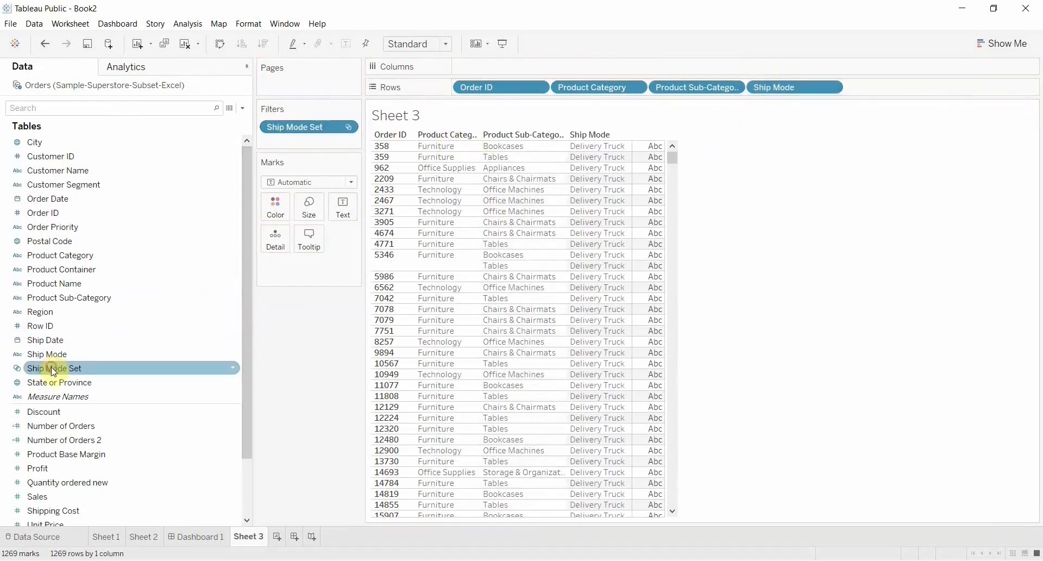
pyautogui.moveTo(48, 367); pyautogui.dragTo(872, 87)
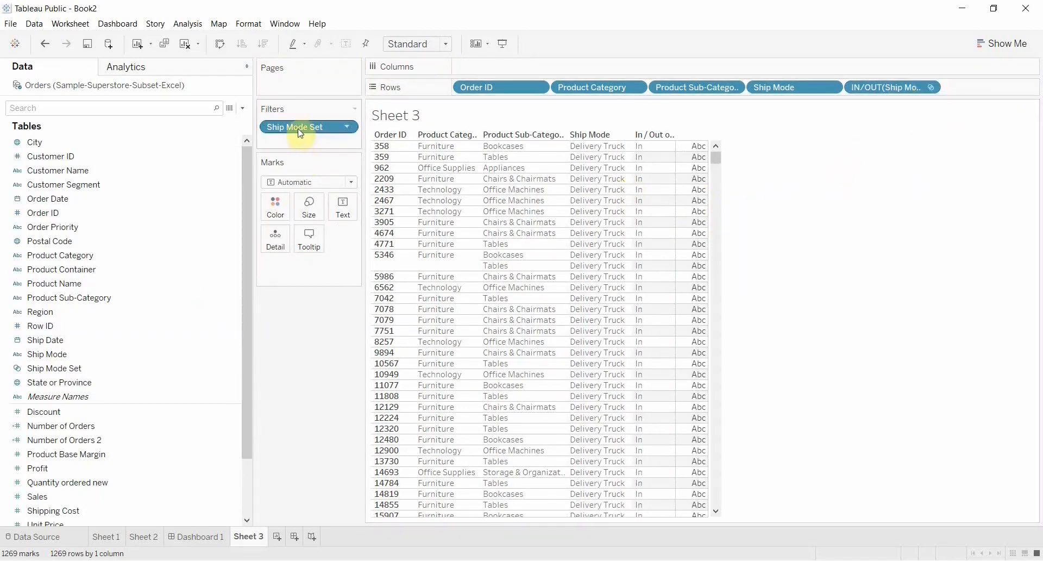
# - Remove the Ship Mode Set filter from Sheet 3 and add Number of Orders 2 as the table's text values
pyautogui.moveTo(299, 127); pyautogui.dragTo(270, 364)
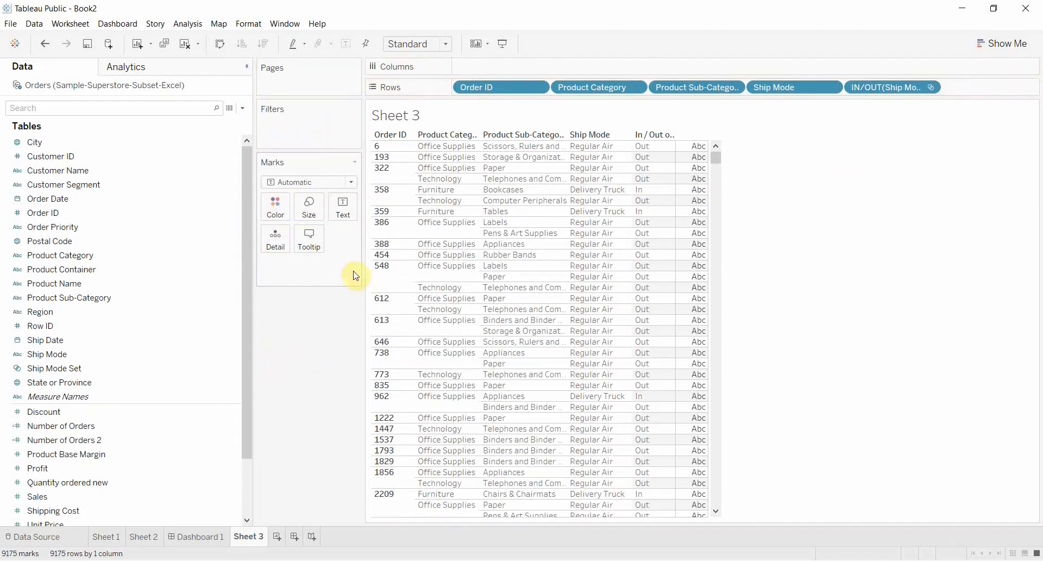
pyautogui.moveTo(360, 270); pyautogui.dragTo(315, 268)
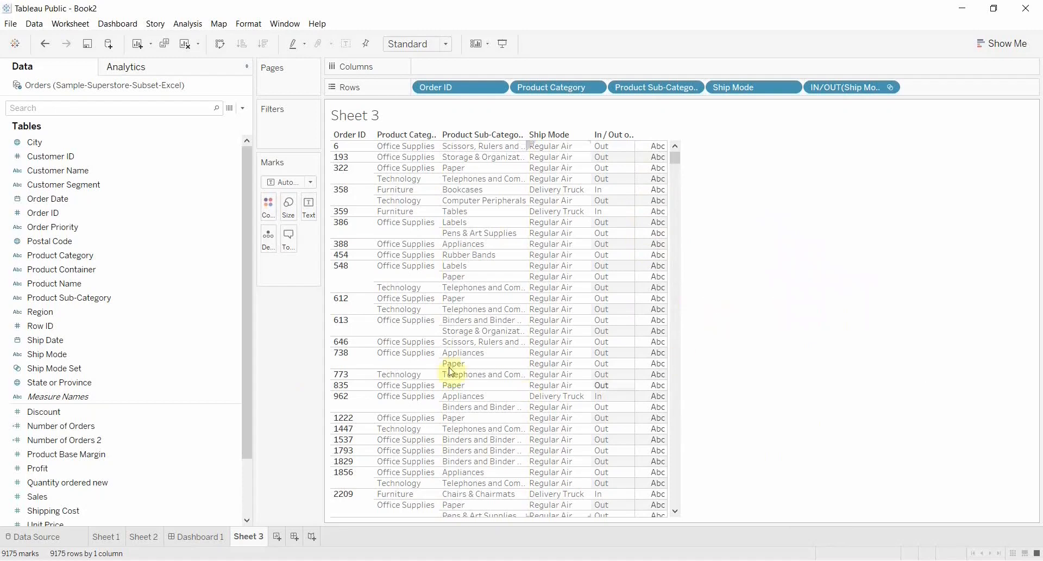
pyautogui.moveTo(61, 439); pyautogui.dragTo(644, 223)
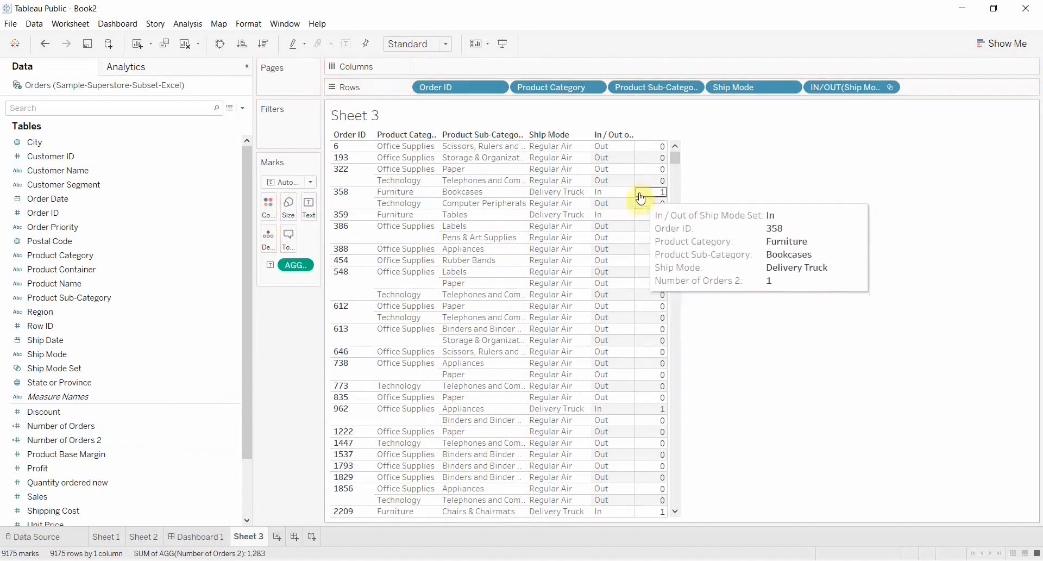
pyautogui.moveTo(645, 222)
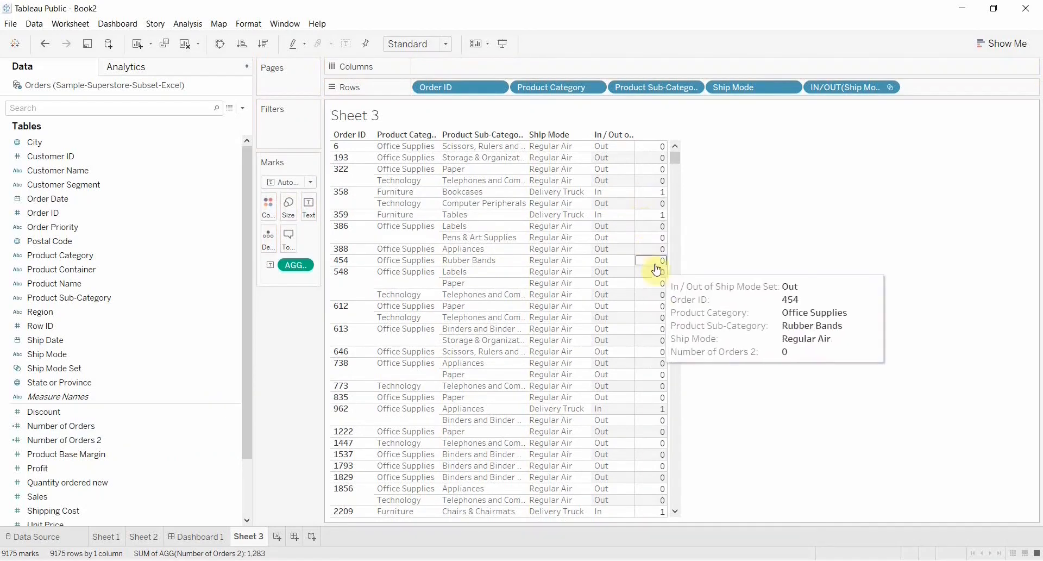
pyautogui.moveTo(648, 410)
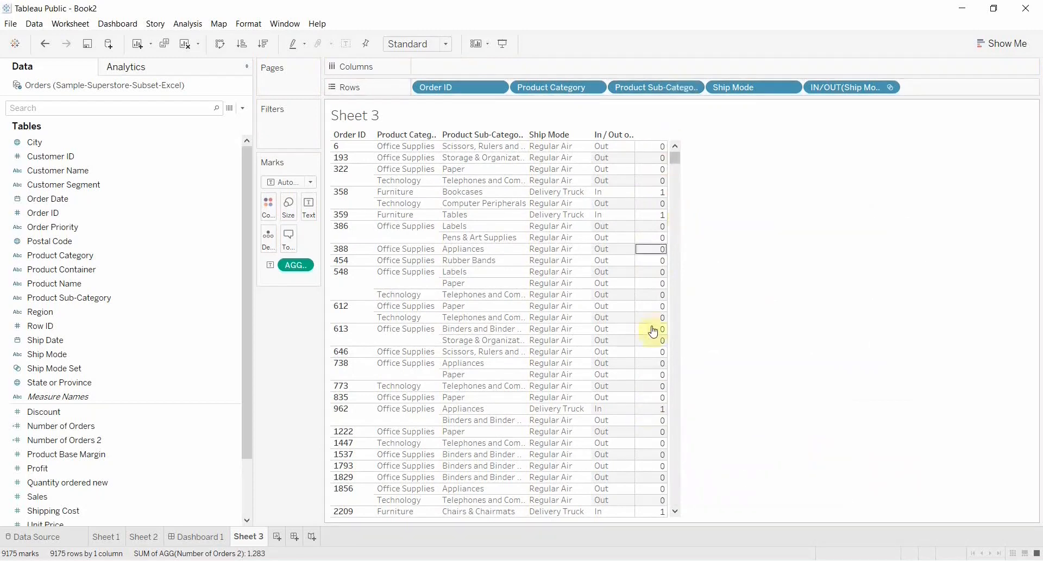
pyautogui.moveTo(664, 384)
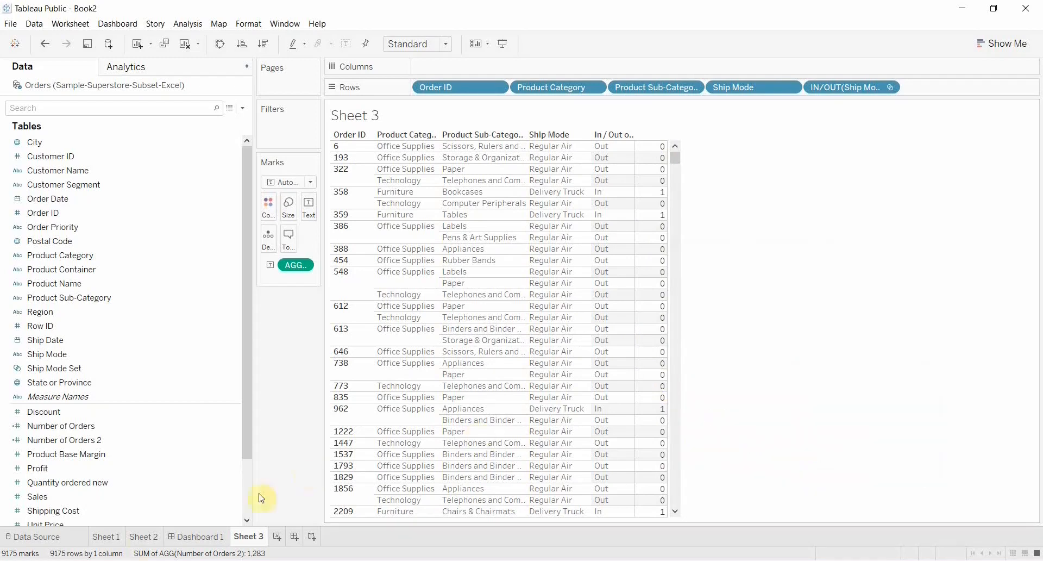
# - Return to Dashboard 1 and examine the Number of Orders 2 value for Pens & Art Supplies
pyautogui.click(199, 538)
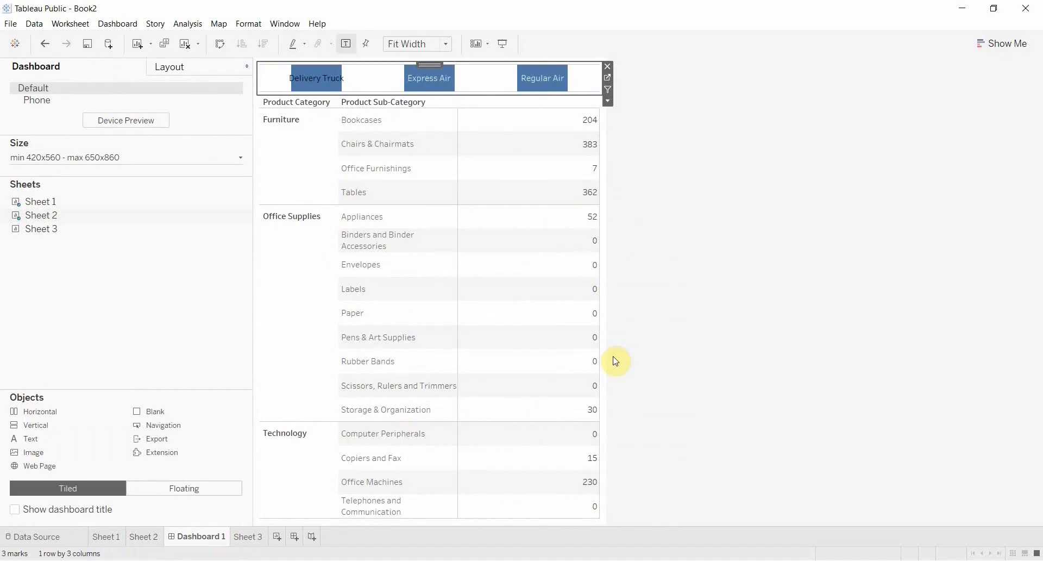
pyautogui.moveTo(537, 340)
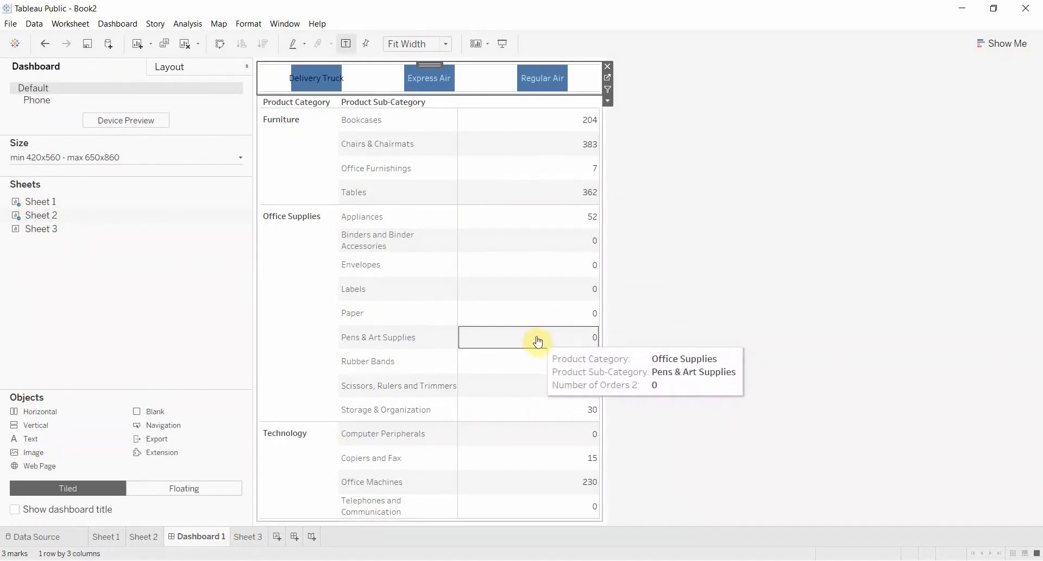